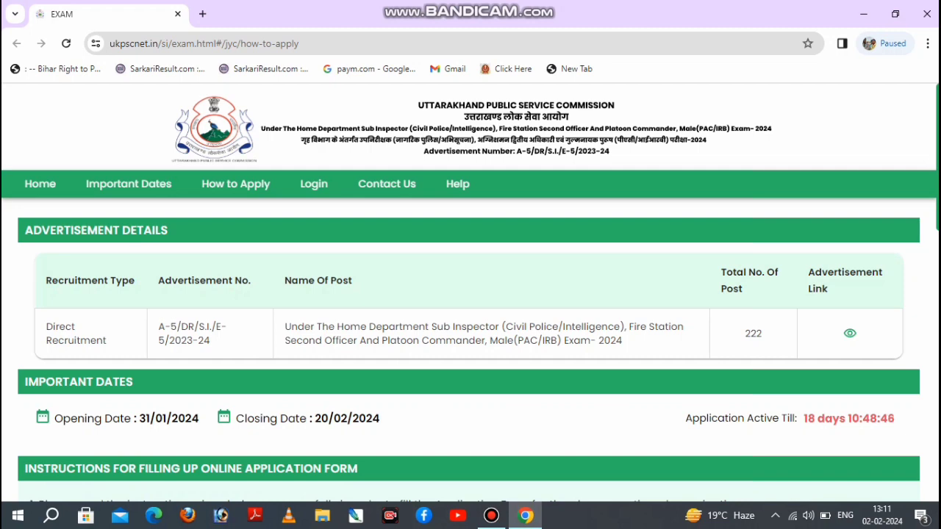
Go through the advertisement details and form-filling instructions, and open the online application form.
scroll(470, 331, "down", 1)
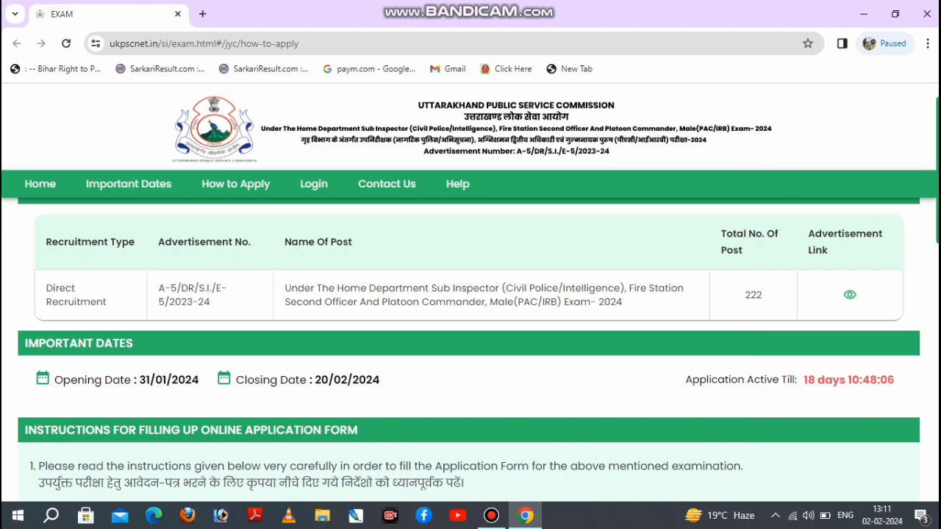
scroll(470, 330, "down", 10)
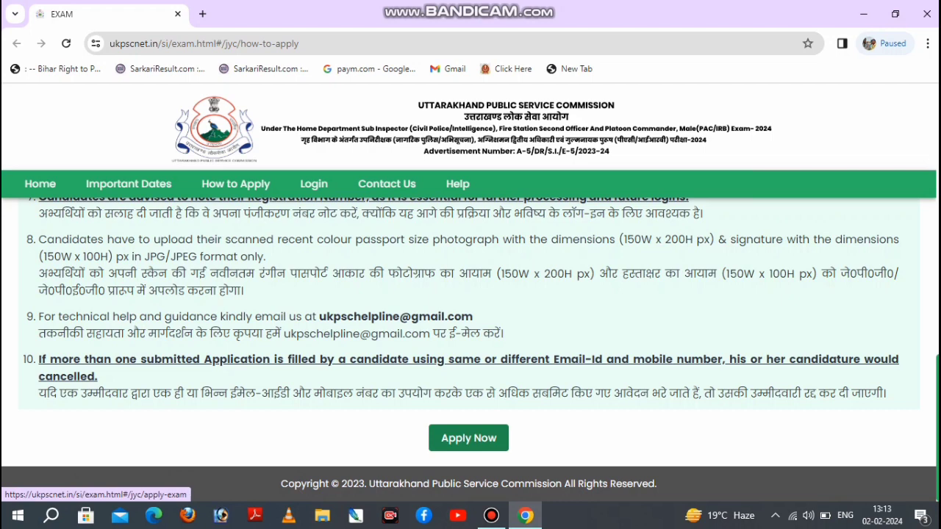
left_click(469, 438)
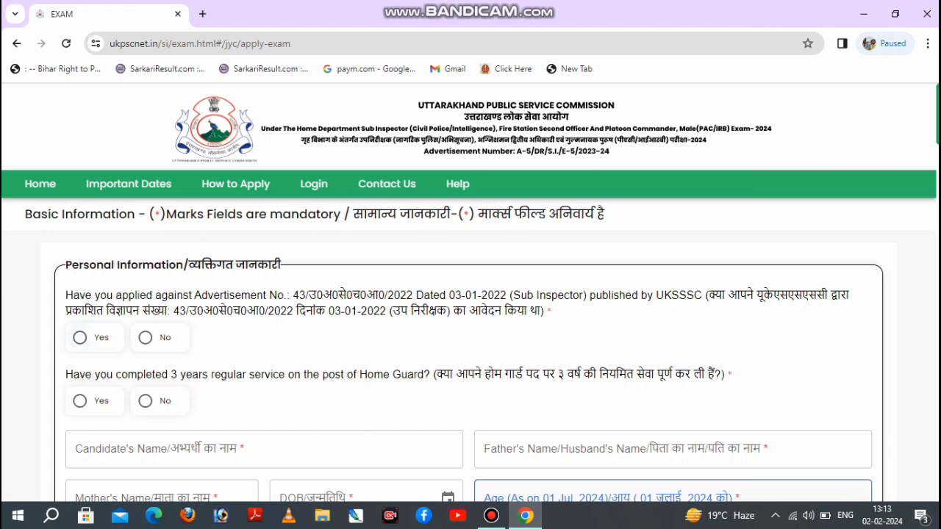
Answer No to having applied against the 2022 UKSSSC Sub Inspector advertisement and No to 3 years of Home Guard service.
left_click(80, 337)
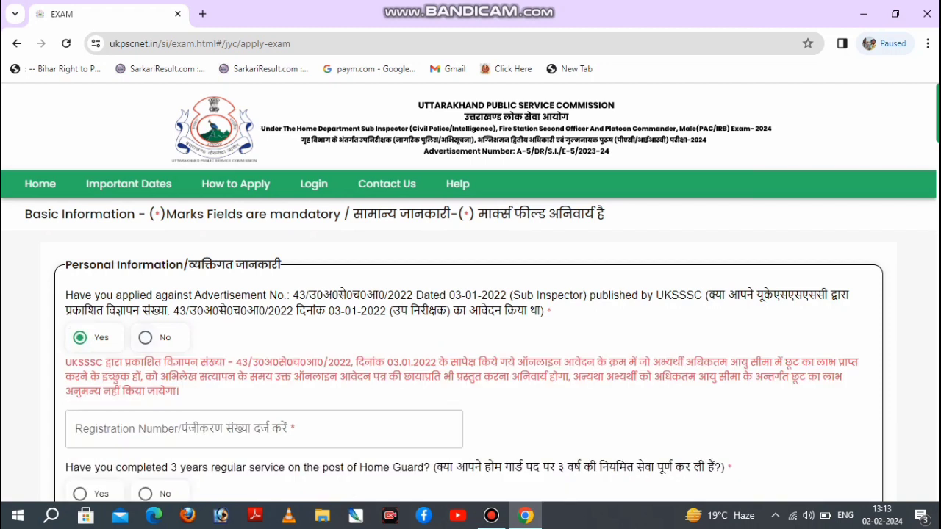
left_click(145, 338)
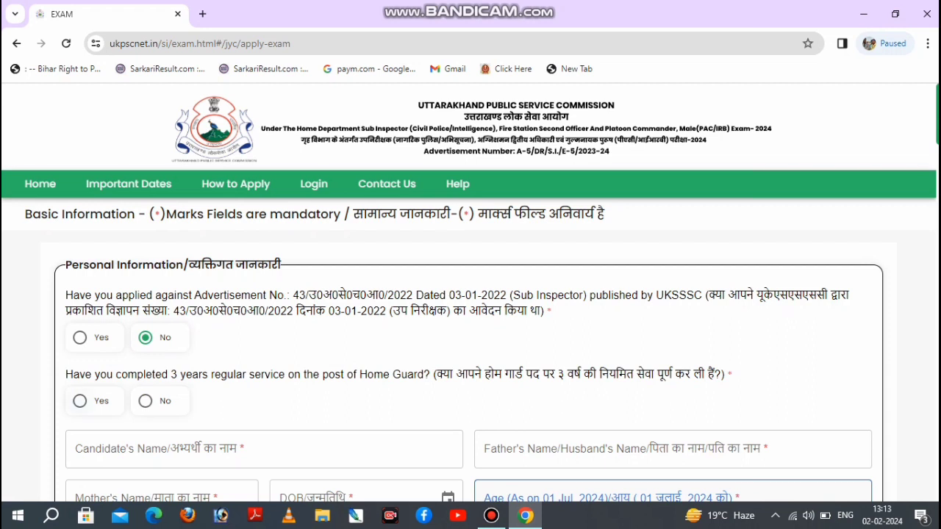
left_click(80, 401)
left_click(146, 401)
scroll(471, 368, "down", 2)
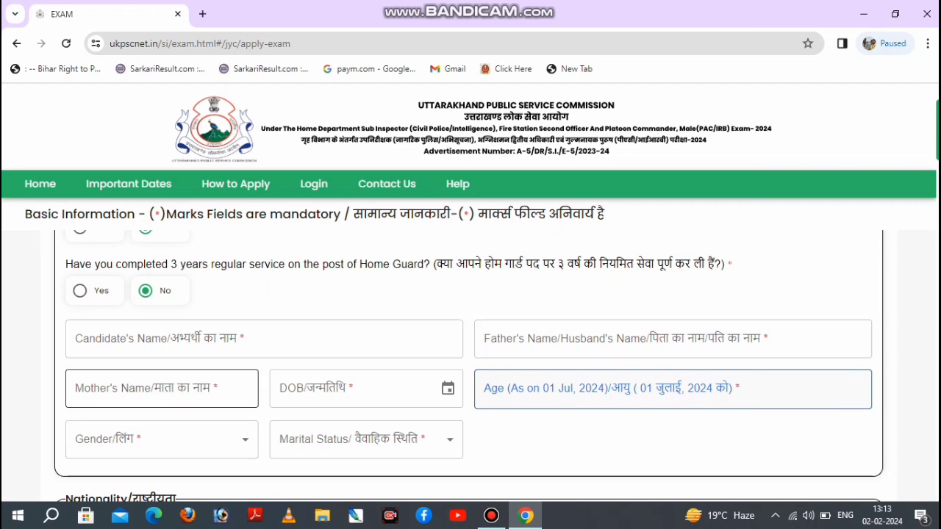
left_click(491, 516)
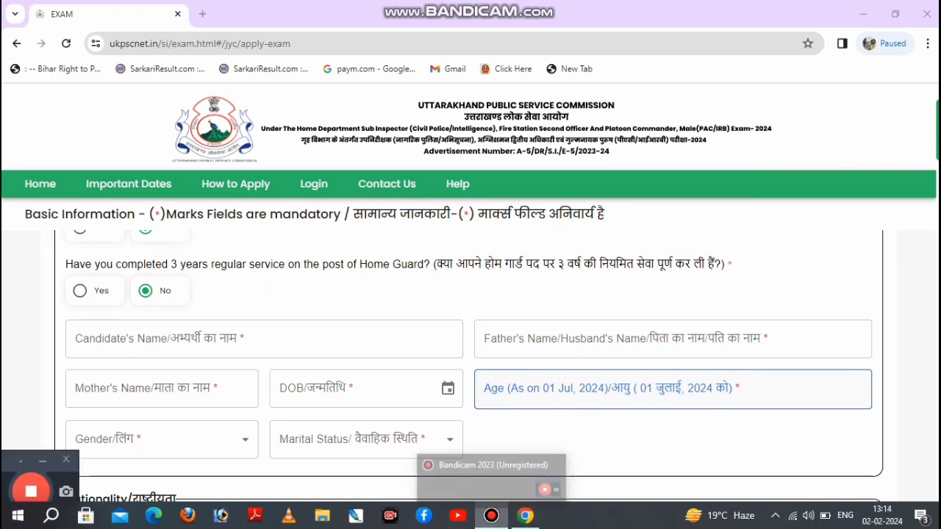
left_click(491, 516)
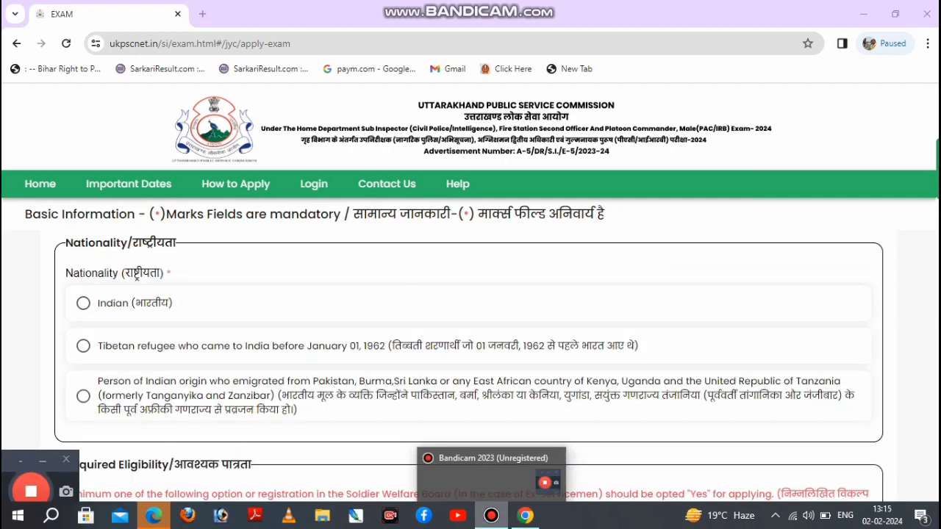
Answer No to eligibility questions 1 to 3 on District Employment Office registration, current employment and schooling in Uttarakhand.
scroll(470, 368, "down", 3)
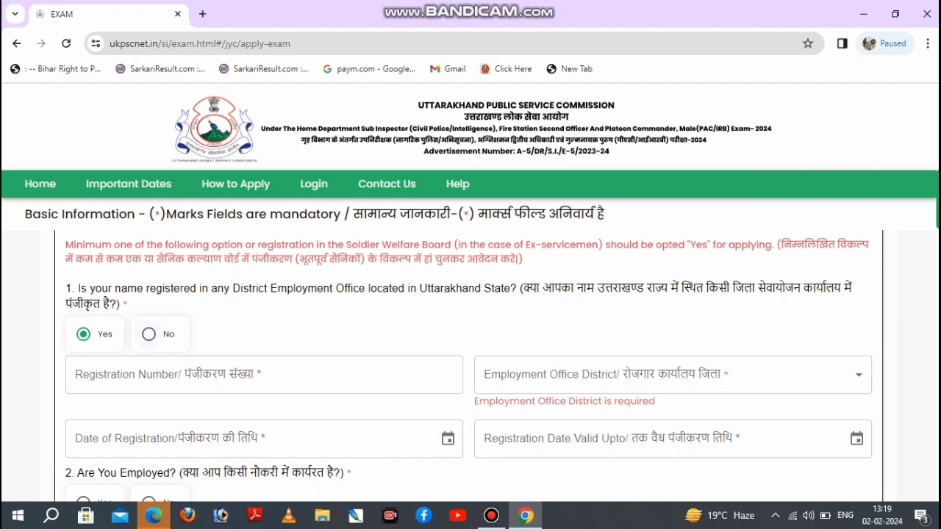
left_click(148, 334)
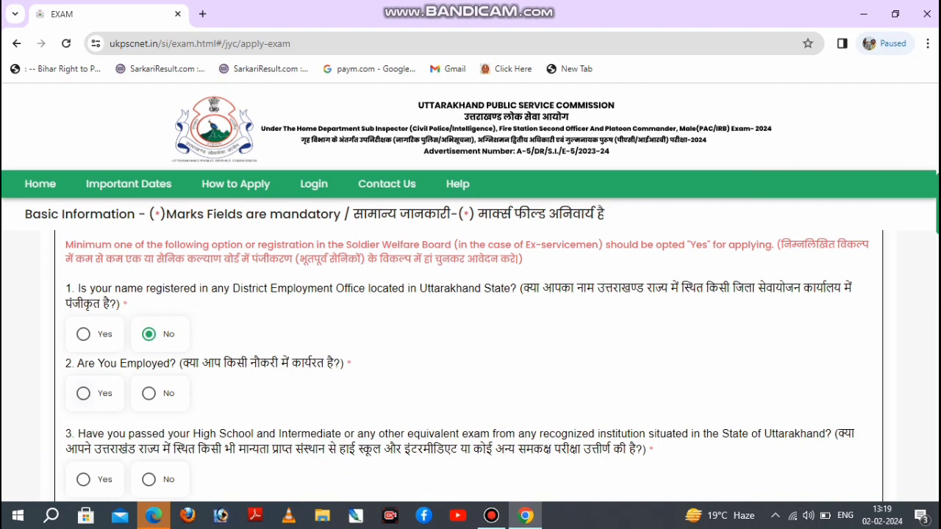
left_click(83, 393)
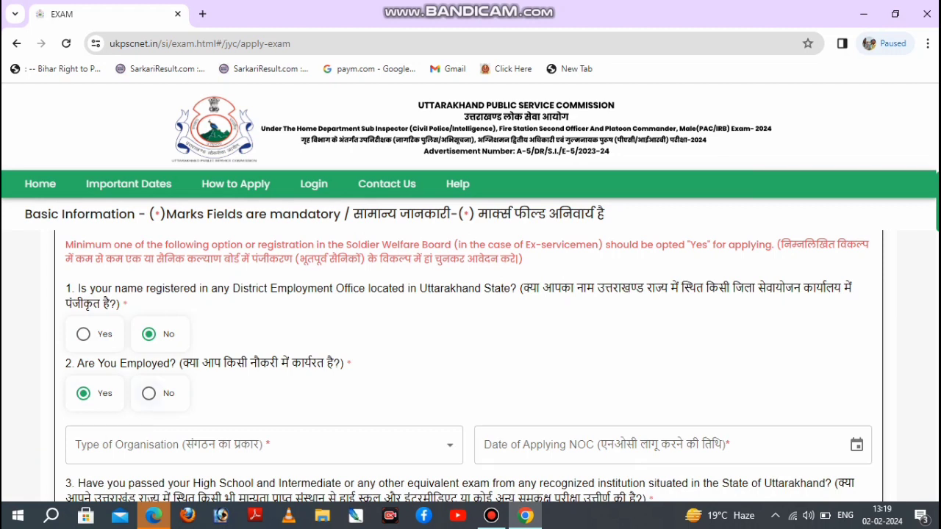
left_click(149, 394)
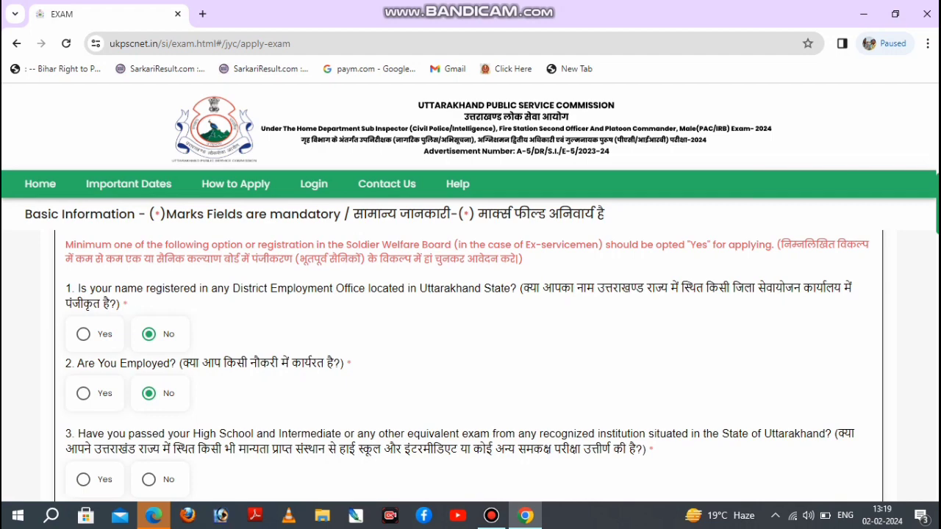
scroll(471, 368, "down", 1)
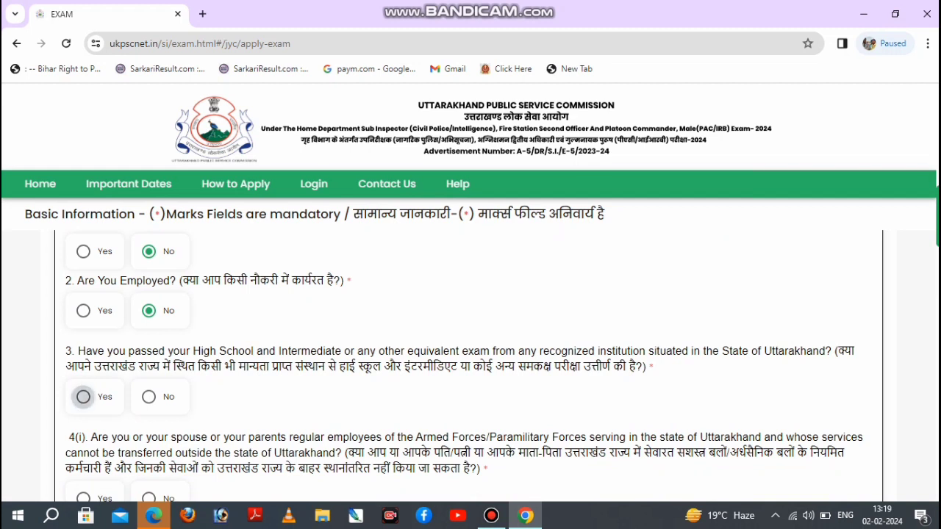
left_click(83, 397)
left_click(148, 397)
Answer Yes to eligibility questions 4(i), 4(iii) and 5(i) on Armed Forces employment, Central Government employment and permanent residence outside Uttarakhand.
scroll(470, 368, "down", 1)
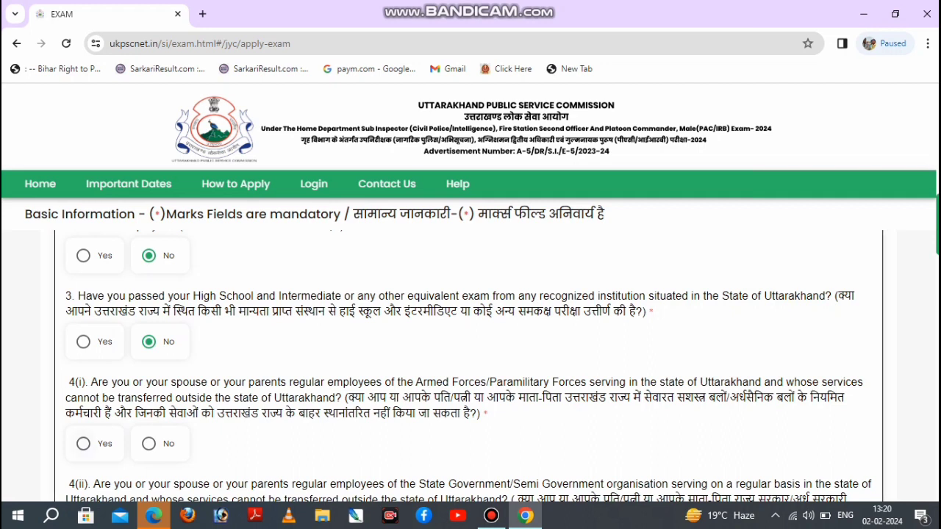
left_click(83, 444)
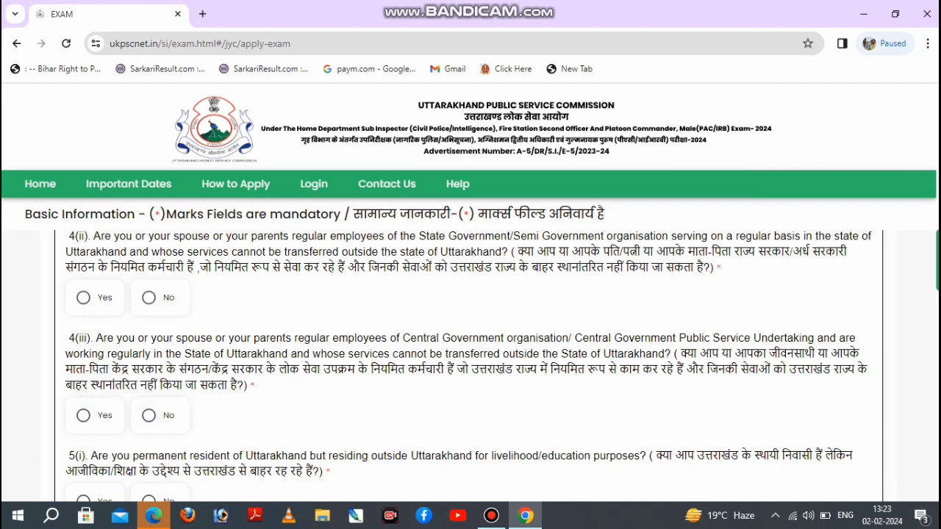
left_click(83, 416)
scroll(470, 368, "down", 3)
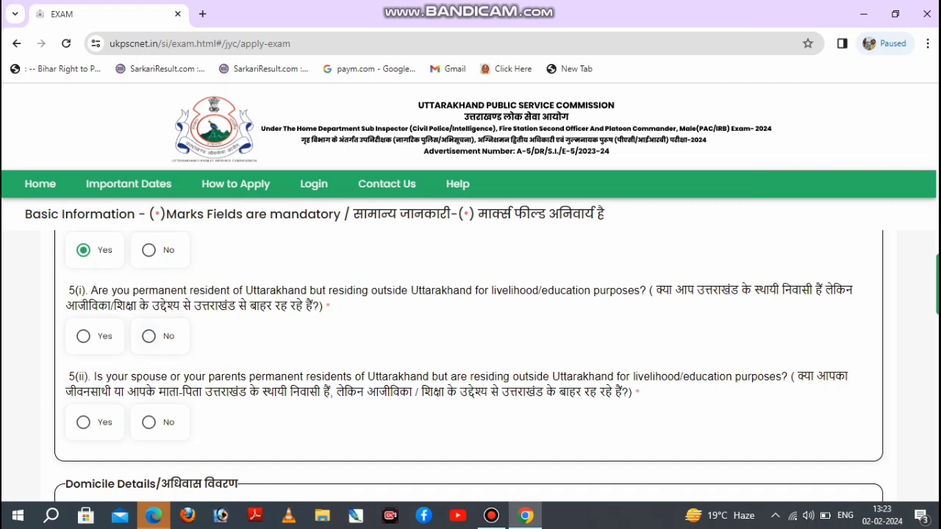
left_click(84, 336)
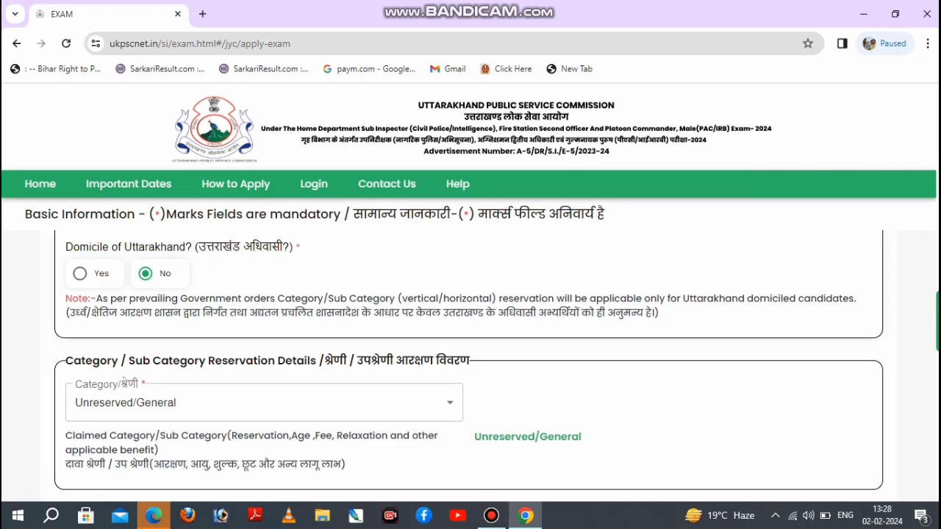
Set Domicile of Uttarakhand to Yes and choose EWS as the reservation category.
left_click(80, 273)
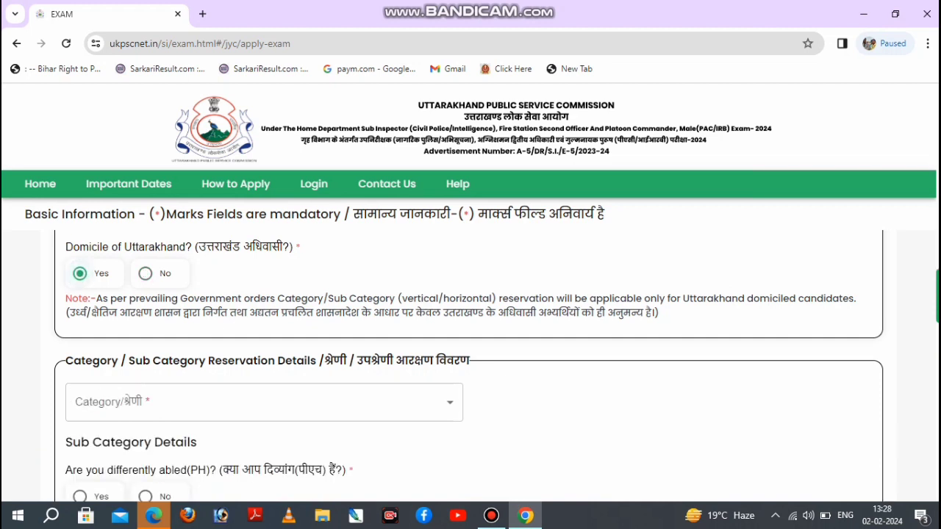
scroll(265, 395, "down", 2)
left_click(265, 395)
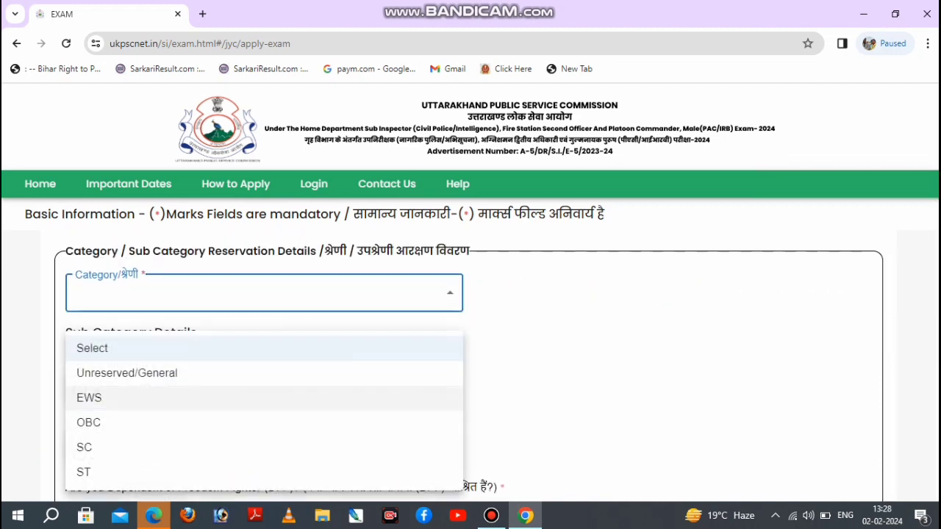
left_click(147, 397)
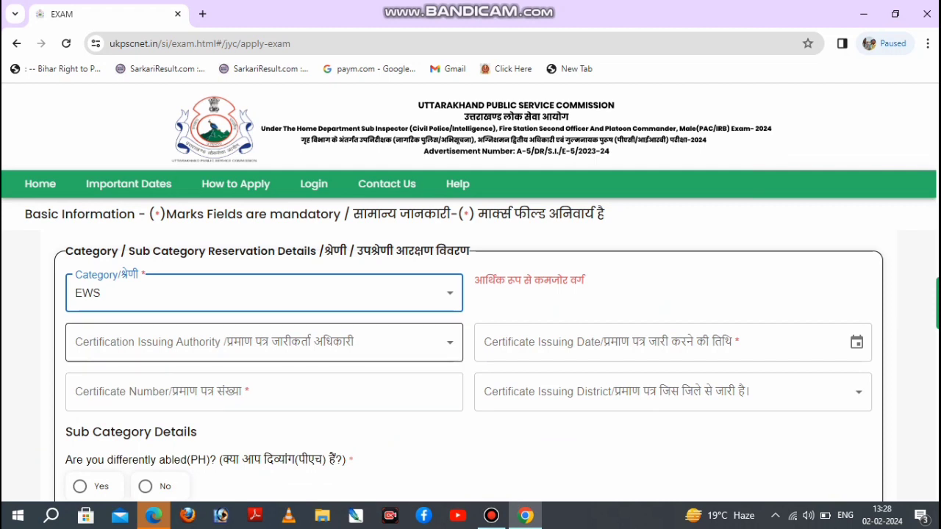
Look through the certification issuing authority options for the EWS certificate without choosing one.
left_click(265, 341)
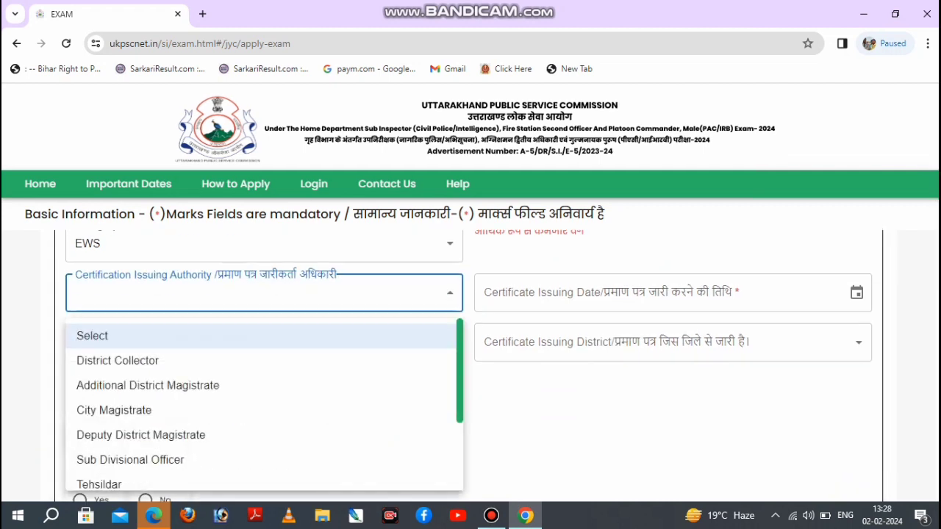
left_click(301, 336)
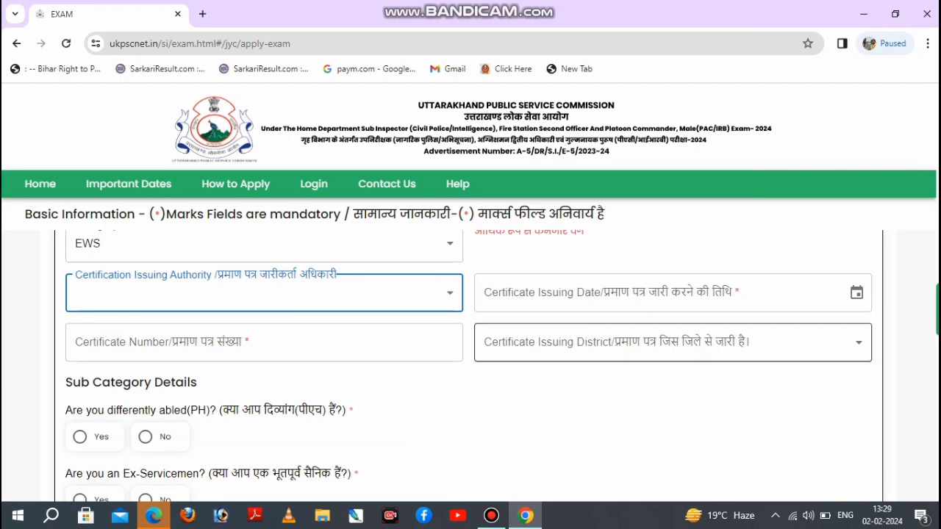
left_click(559, 413)
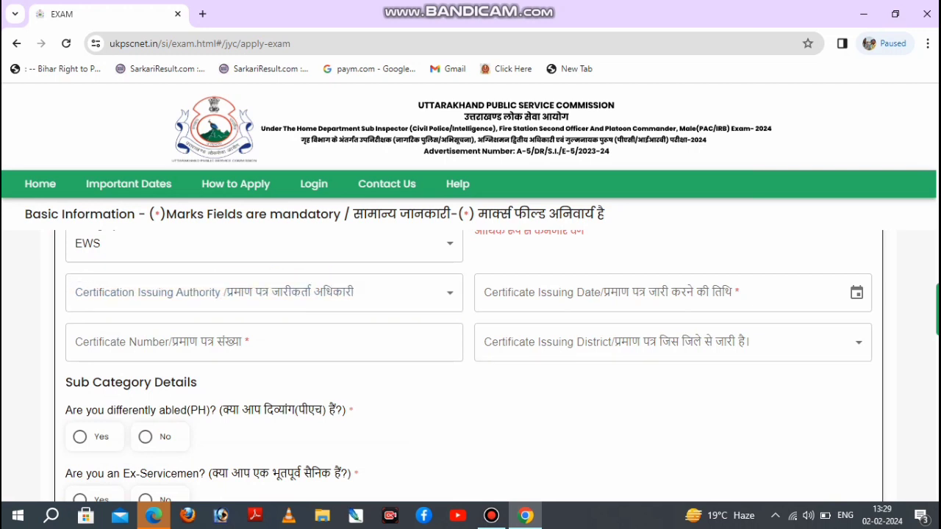
Change the reservation category to OBC and leave the certificate's Valid Upto date empty.
scroll(558, 413, "up", 1)
scroll(470, 368, "down", 2)
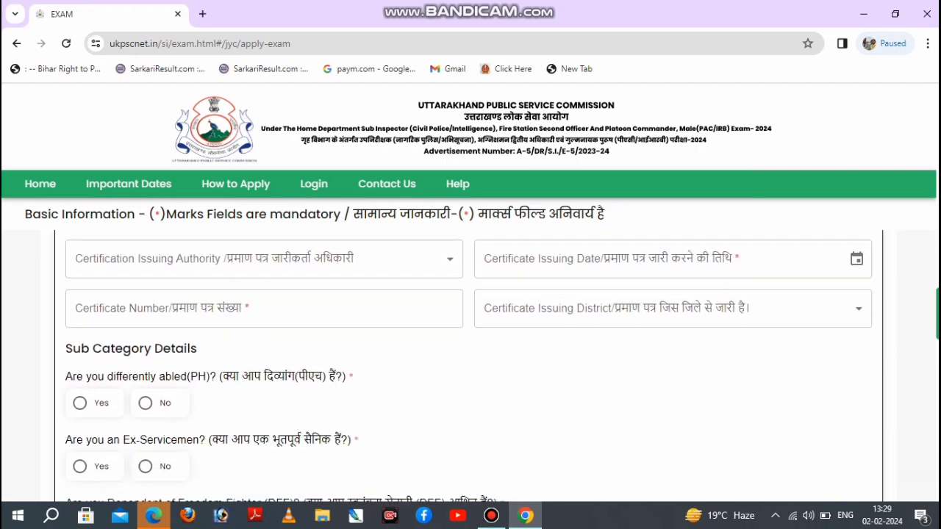
scroll(470, 368, "up", 3)
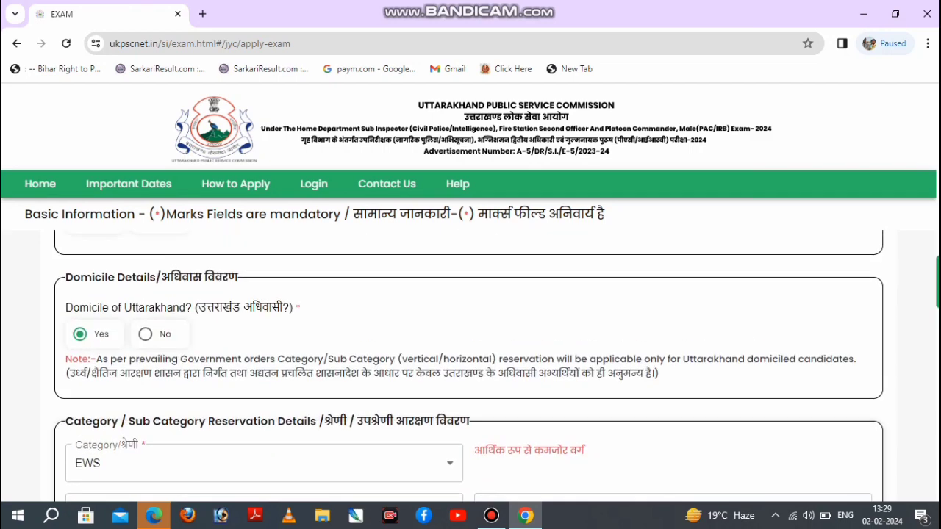
left_click(124, 463)
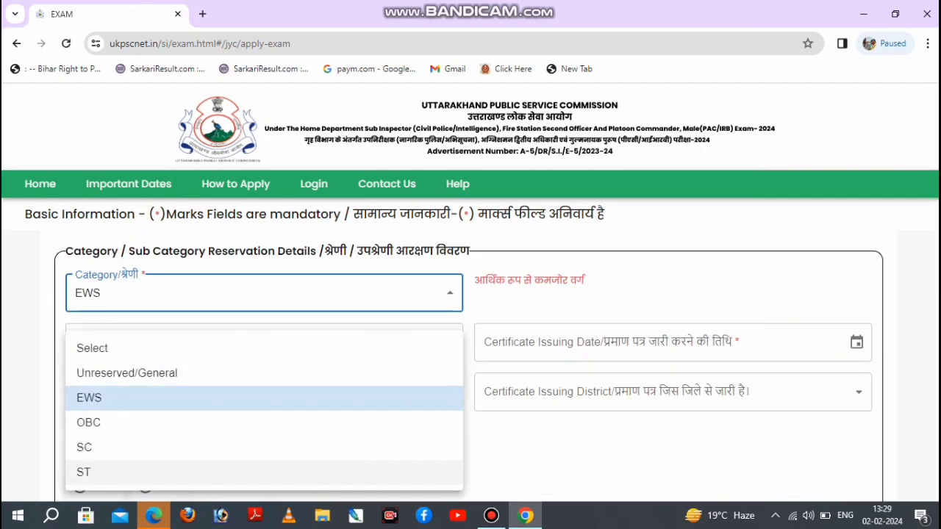
left_click(124, 425)
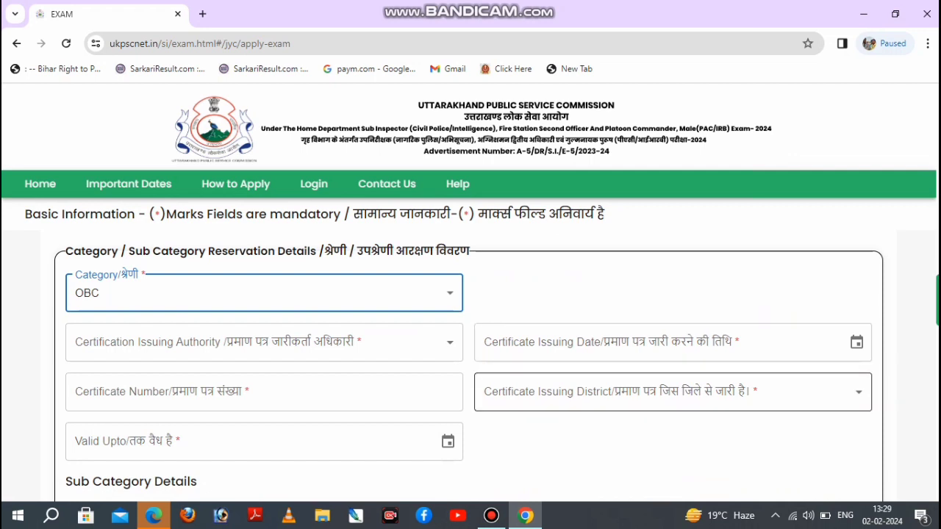
left_click(254, 441)
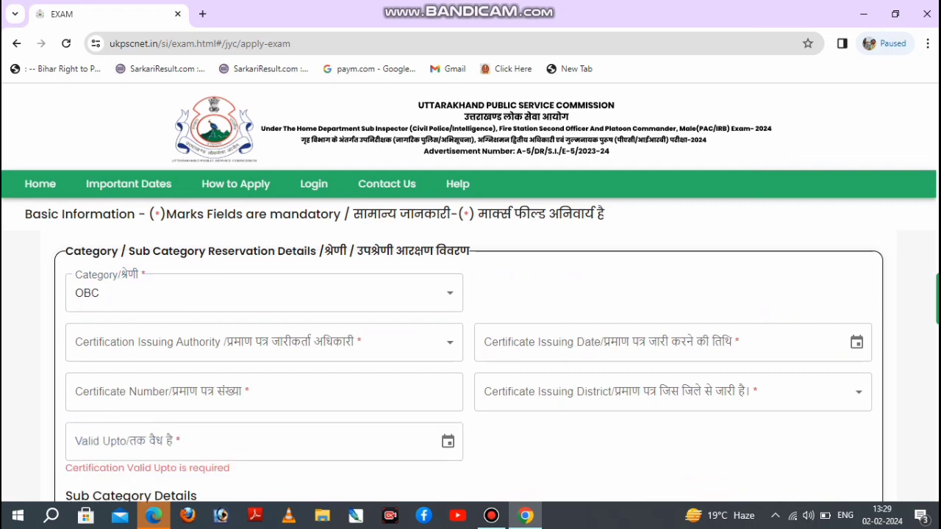
Try Yes on the differently abled (PH) question, dismiss the message, and answer No instead.
scroll(471, 368, "down", 3)
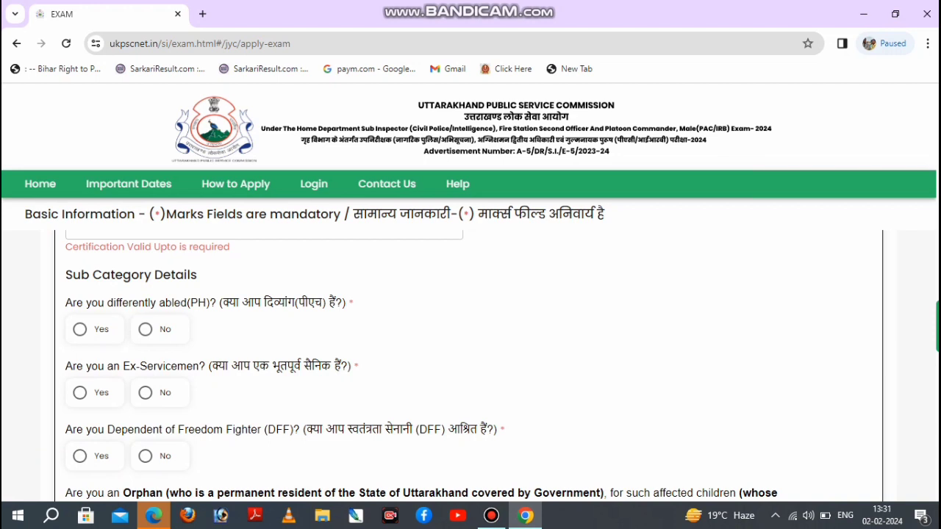
left_click(79, 329)
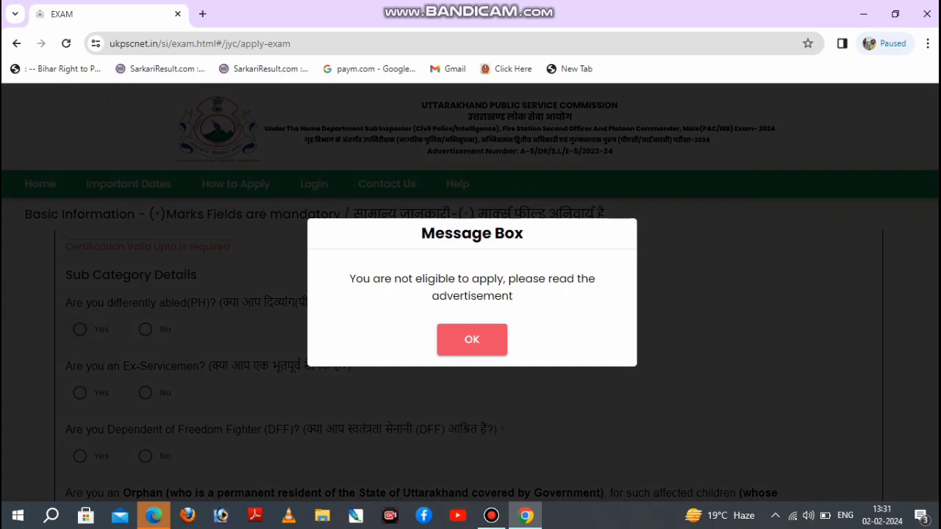
left_click(471, 339)
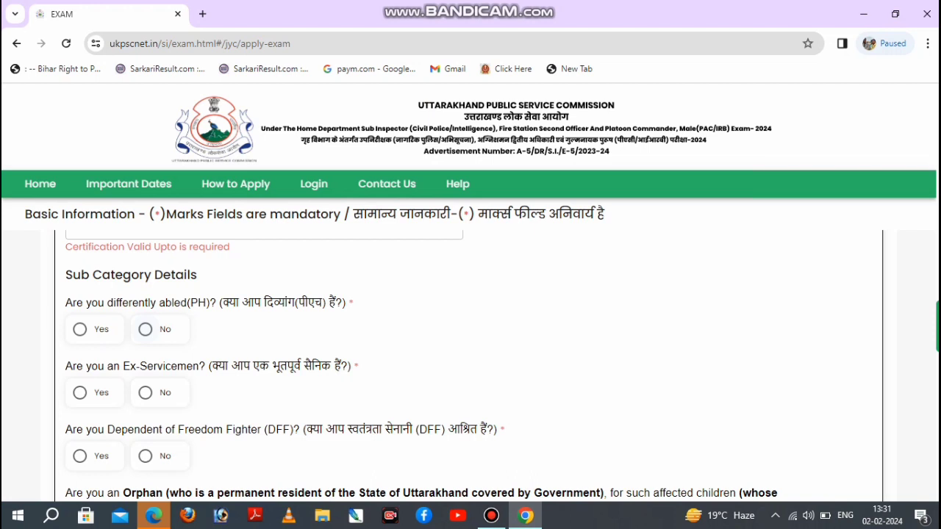
left_click(144, 329)
Answer Yes to being an Ex-Serviceman and Yes to having availed ex-servicemen benefits in a past government job.
left_click(79, 393)
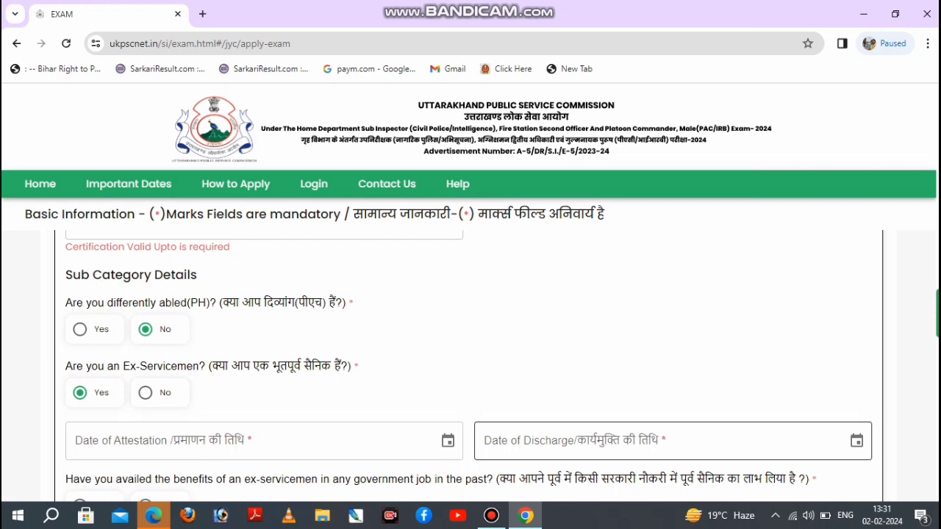
scroll(470, 367, "down", 1)
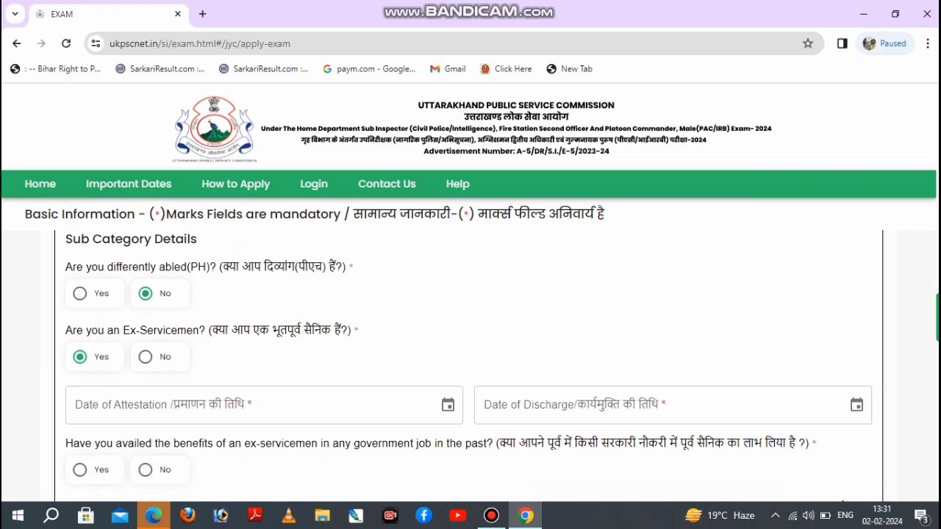
scroll(662, 389, "up", 1)
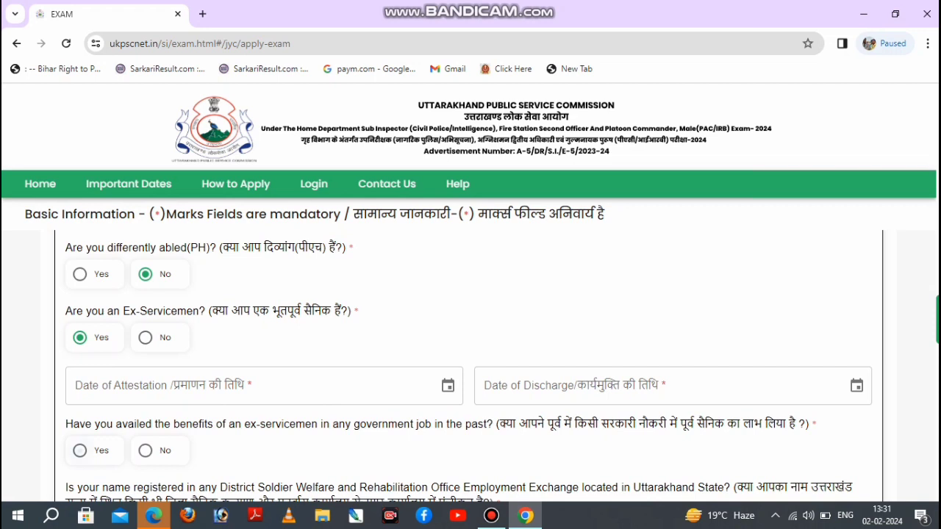
left_click(79, 449)
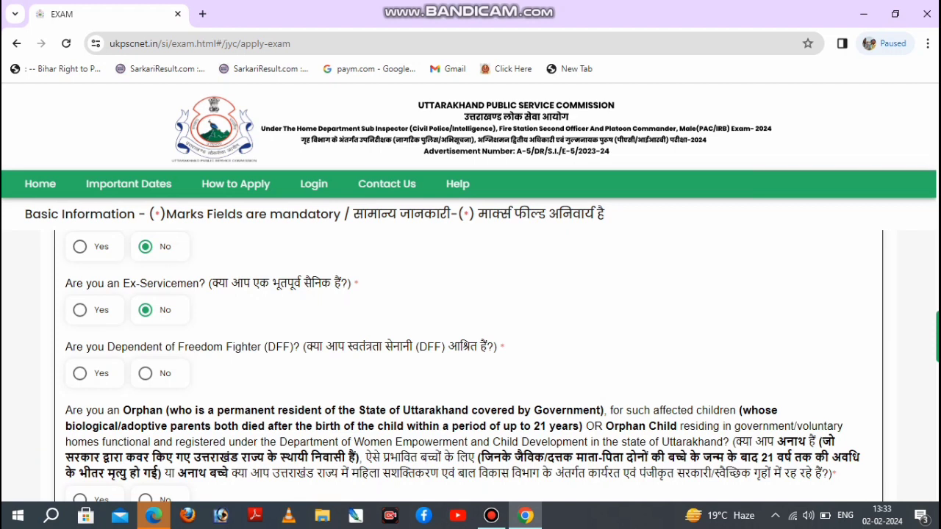
Look through the remaining form sections: freedom fighter and orphan questions, claimed category, contact details, present and permanent address, place of filling and login details.
scroll(461, 367, "down", 1)
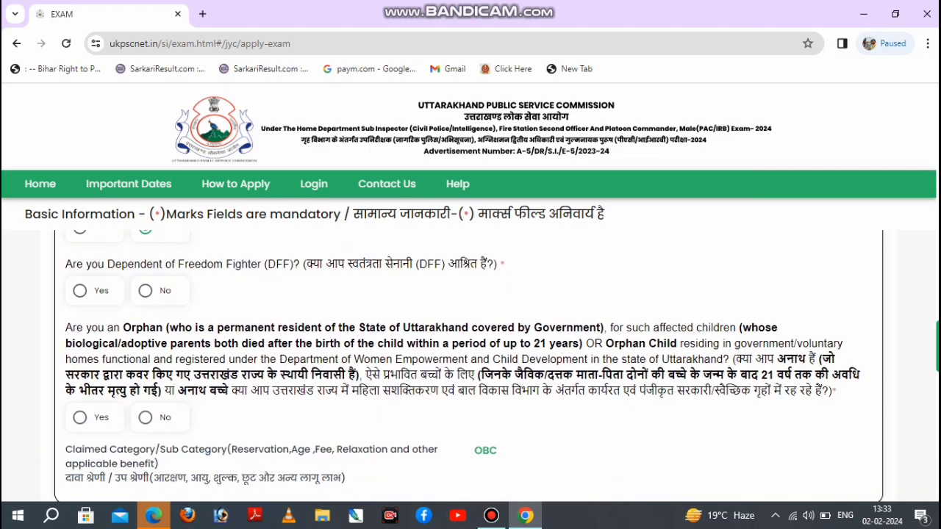
scroll(468, 366, "down", 1)
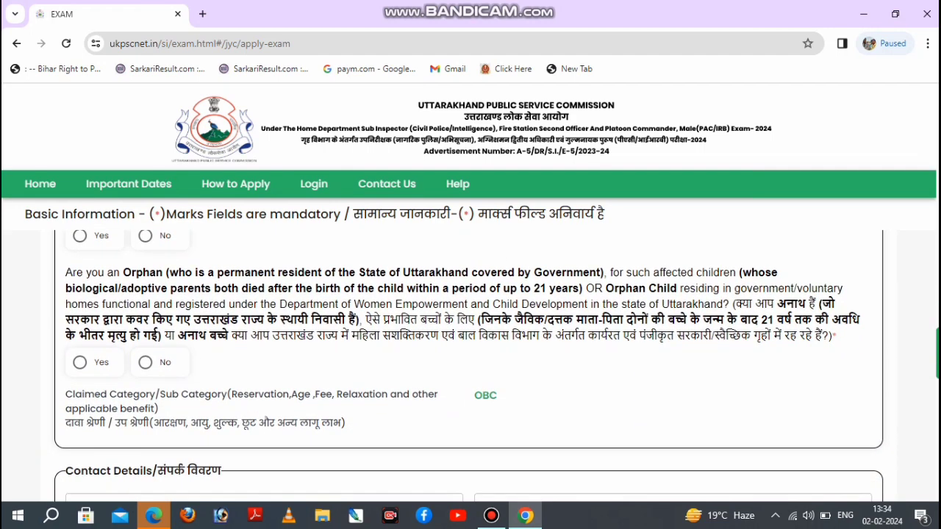
scroll(470, 363, "down", 3)
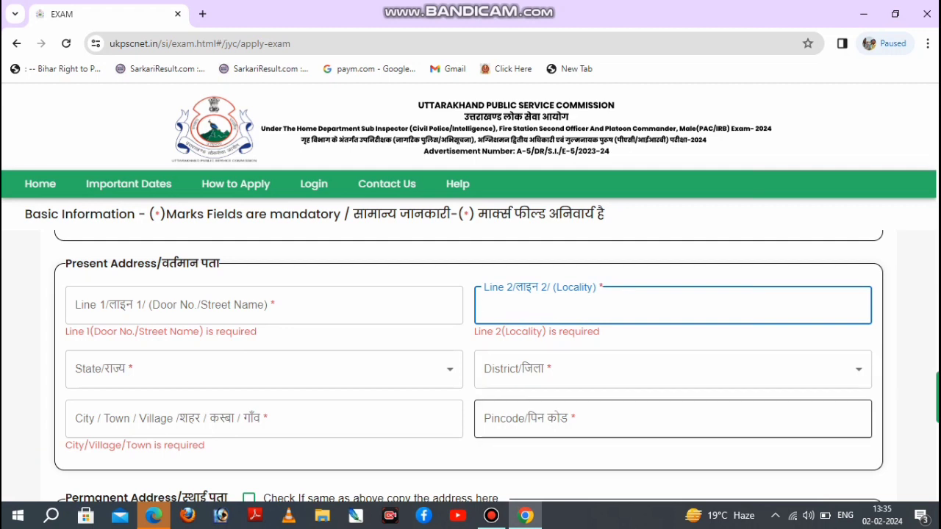
scroll(672, 452, "down", 3)
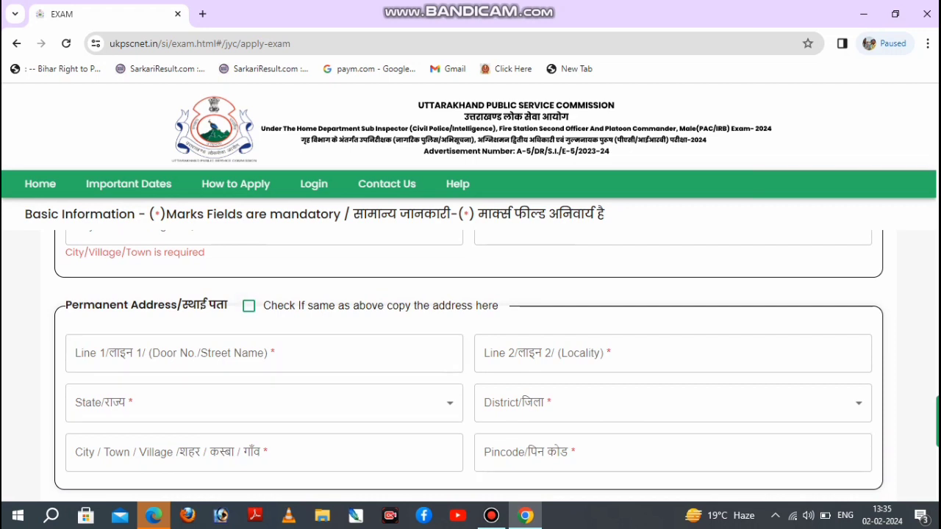
scroll(468, 367, "down", 1)
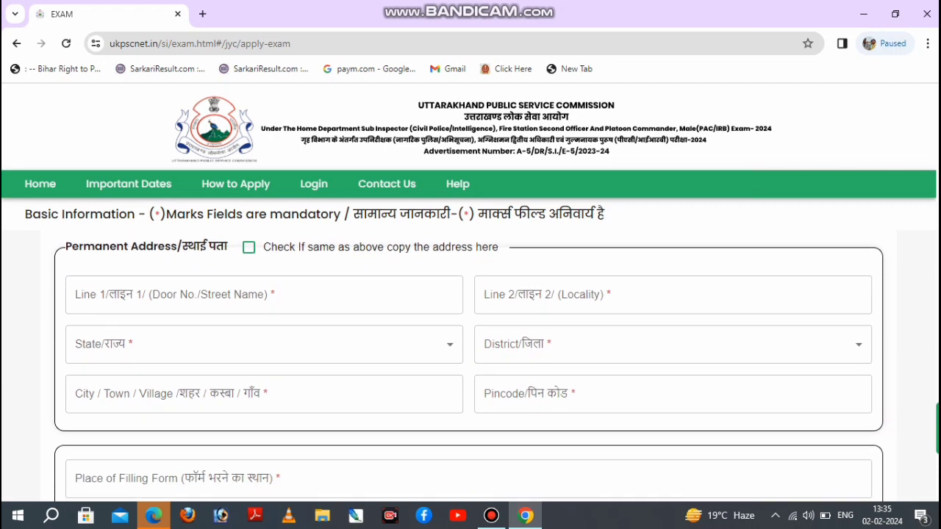
scroll(468, 366, "down", 3)
scroll(468, 366, "up", 1)
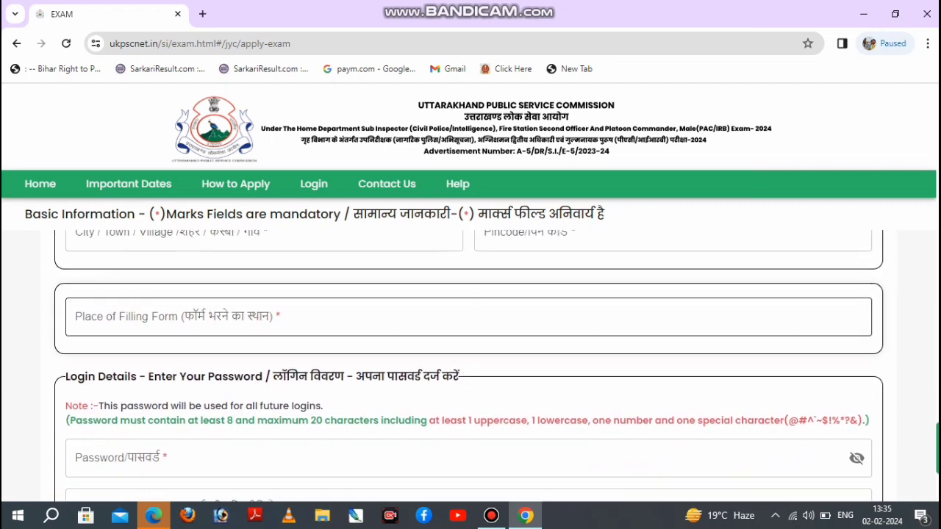
scroll(469, 366, "up", 1)
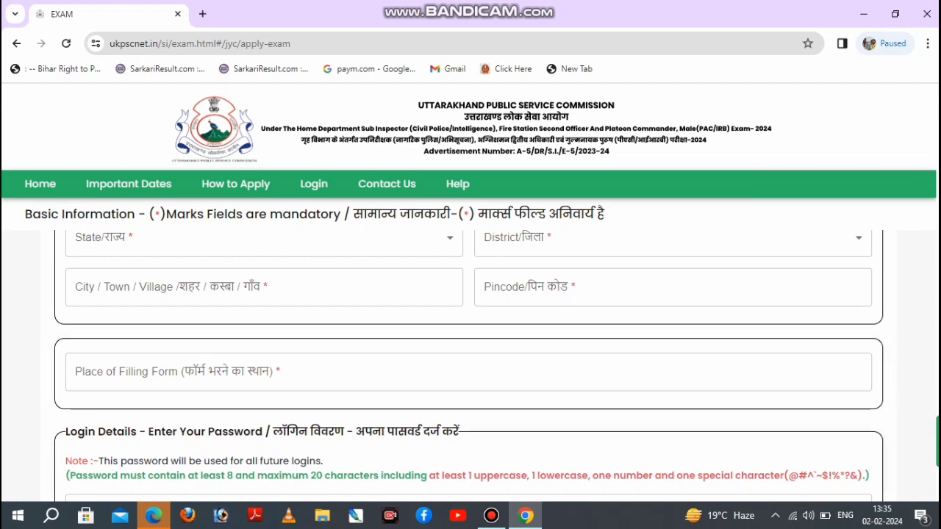
scroll(468, 363, "down", 5)
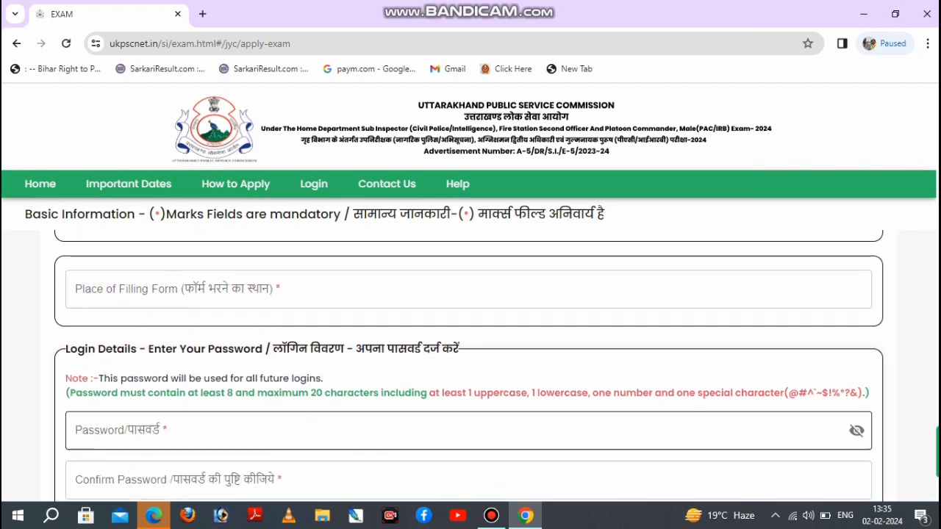
scroll(468, 363, "down", 1)
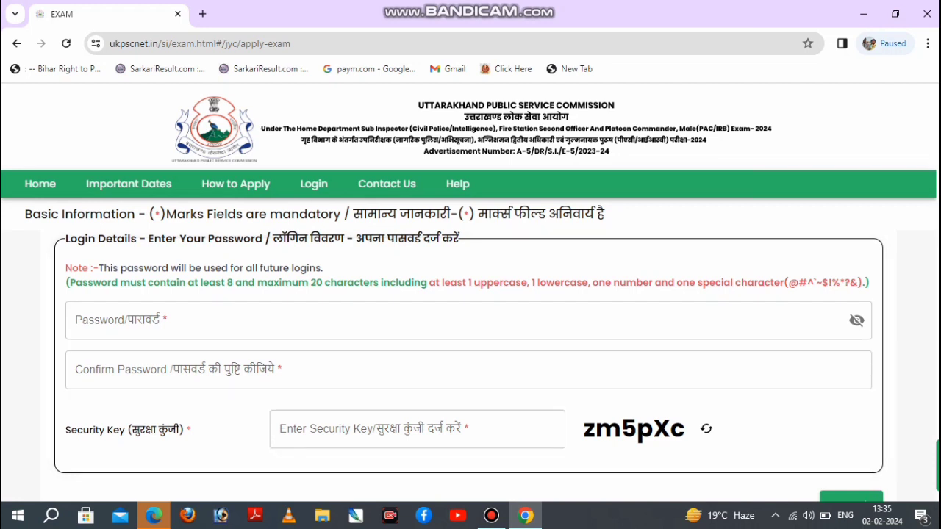
Try to submit the completed registration form and dismiss the message box.
scroll(471, 367, "down", 2)
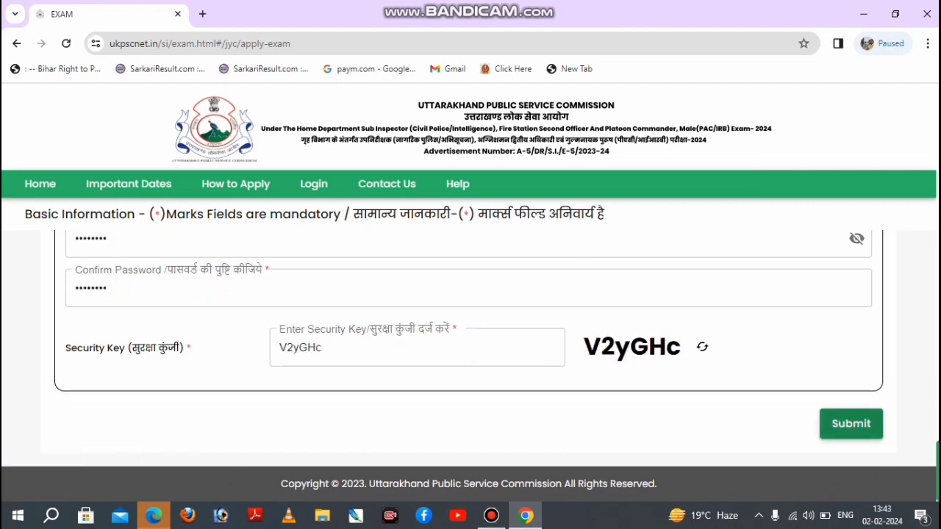
left_click(851, 424)
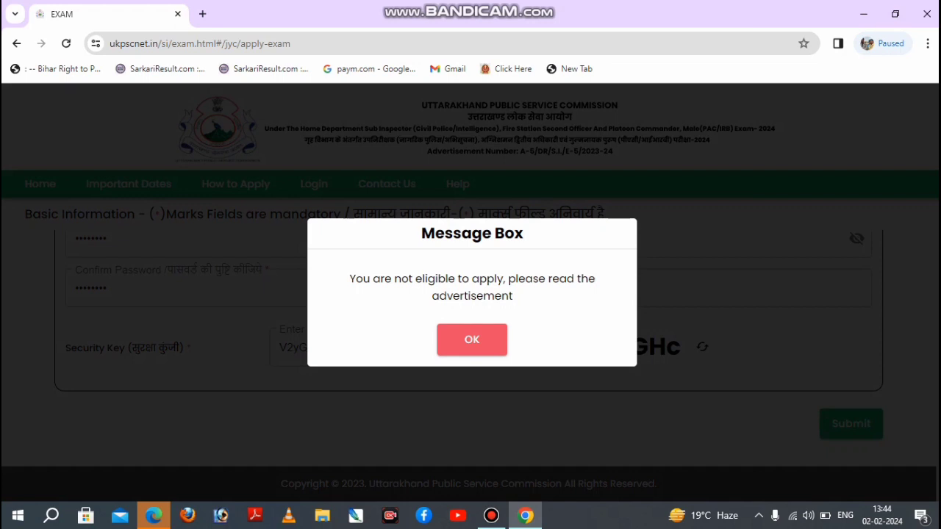
left_click(472, 339)
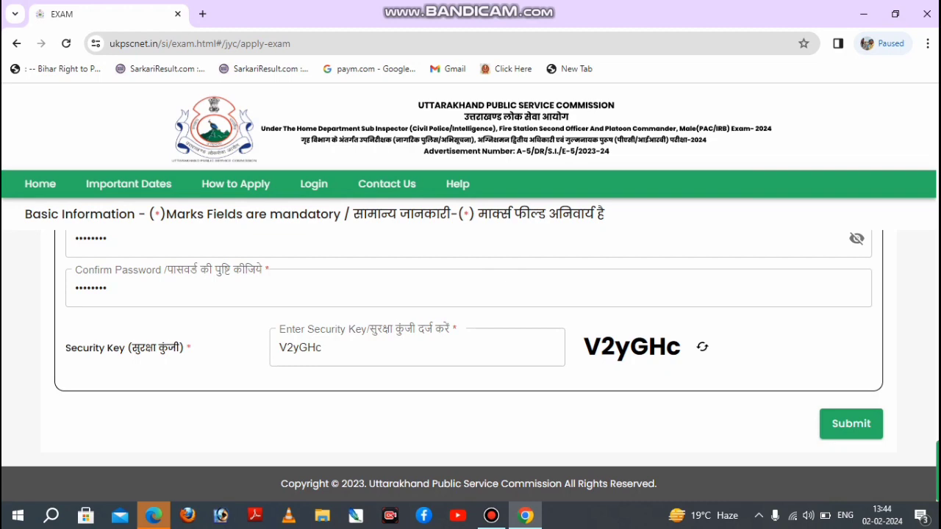
Change the answer to question 3, on passing High School and Intermediate from an institution in Uttarakhand, to Yes.
scroll(470, 360, "up", 8)
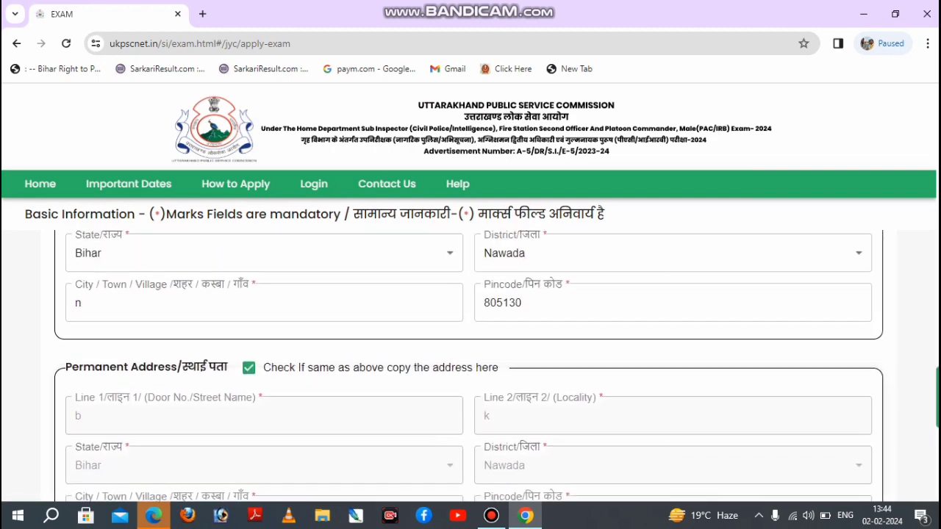
scroll(471, 366, "up", 8)
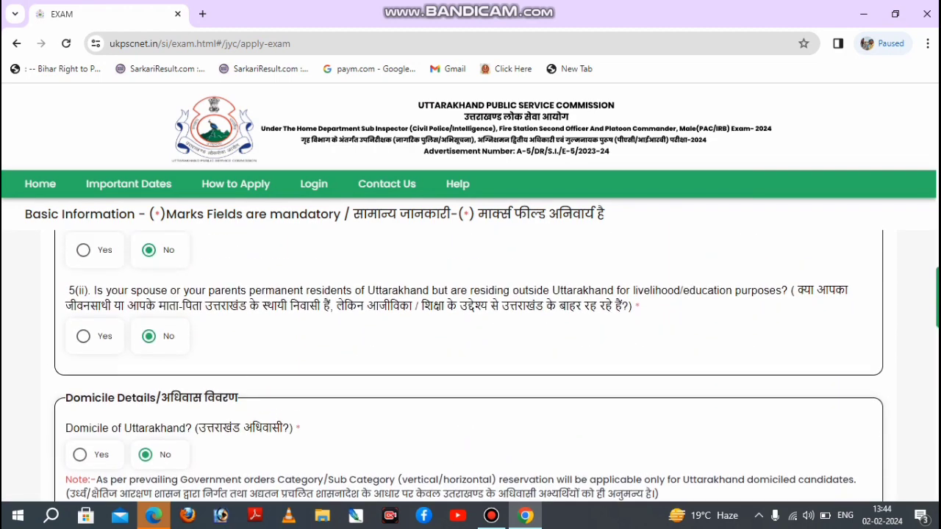
scroll(470, 366, "up", 8)
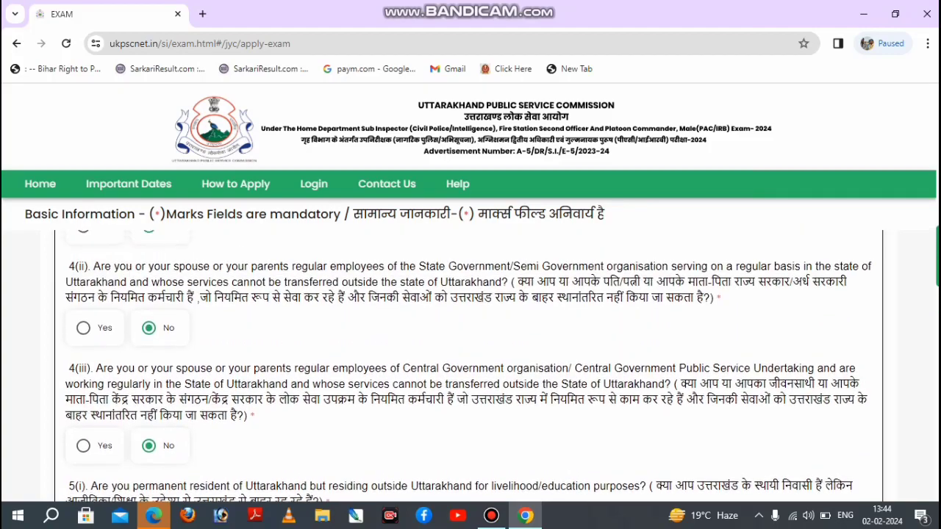
scroll(470, 366, "up", 8)
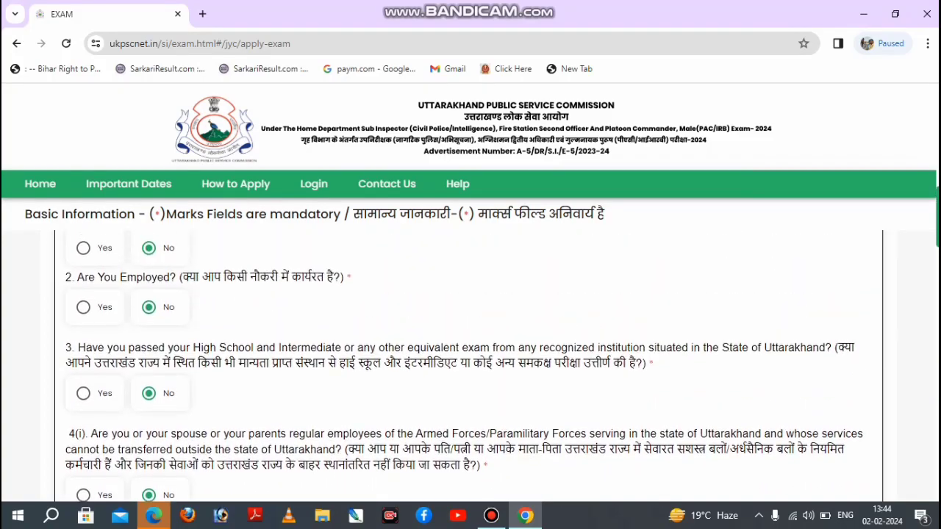
scroll(470, 366, "up", 1)
scroll(471, 366, "down", 3)
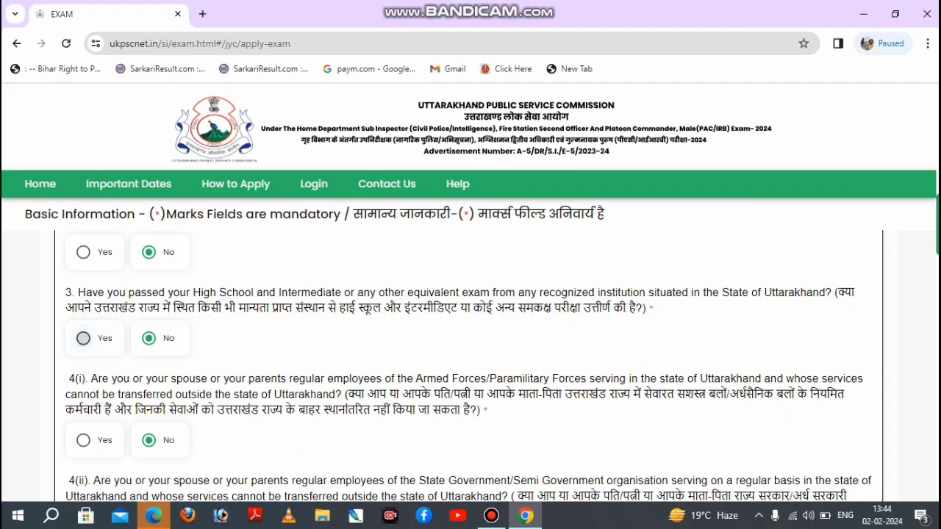
left_click(83, 338)
Submit the registration form, confirm in the Basic Information review that all details have been verified, and submit it finally.
scroll(470, 366, "down", 12)
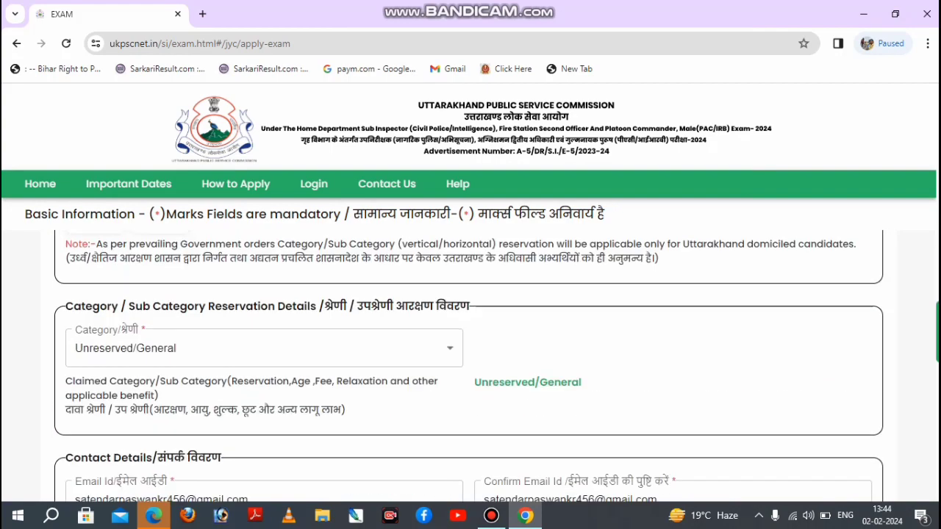
scroll(470, 366, "down", 3)
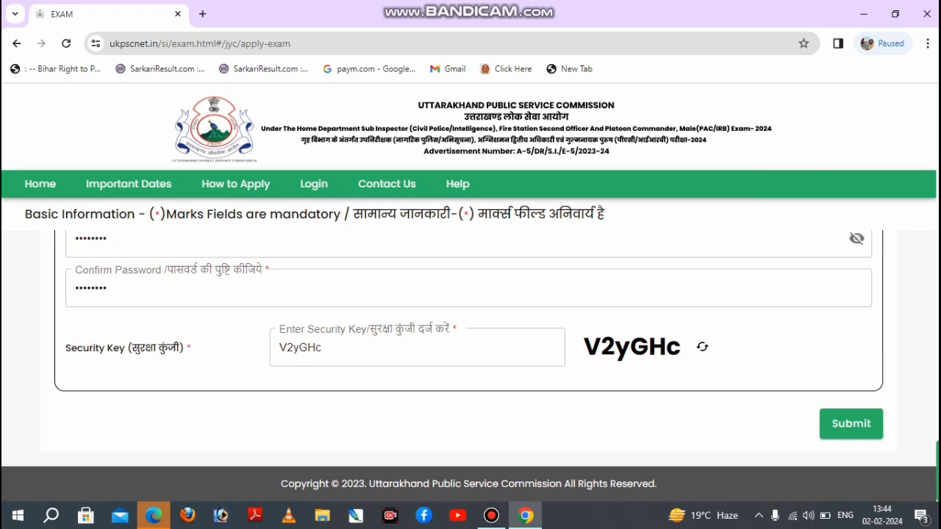
left_click(851, 423)
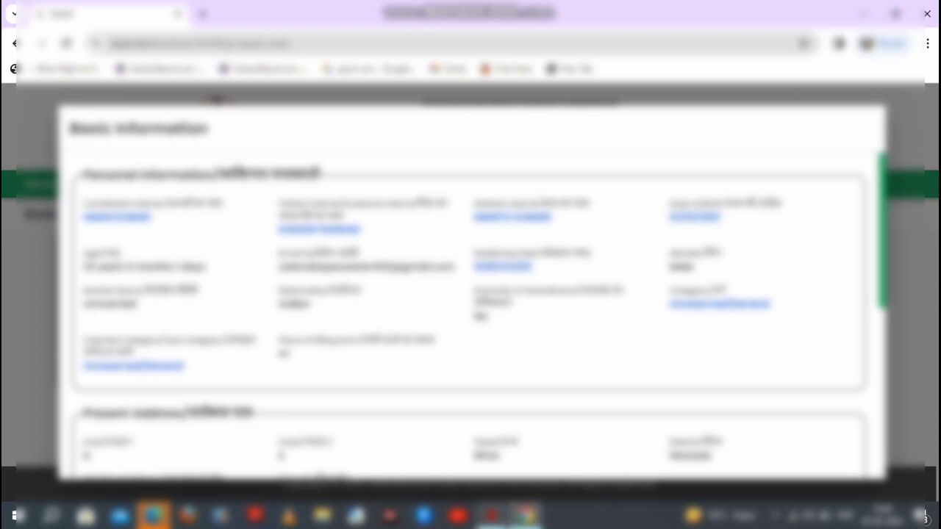
mouse_move(491, 514)
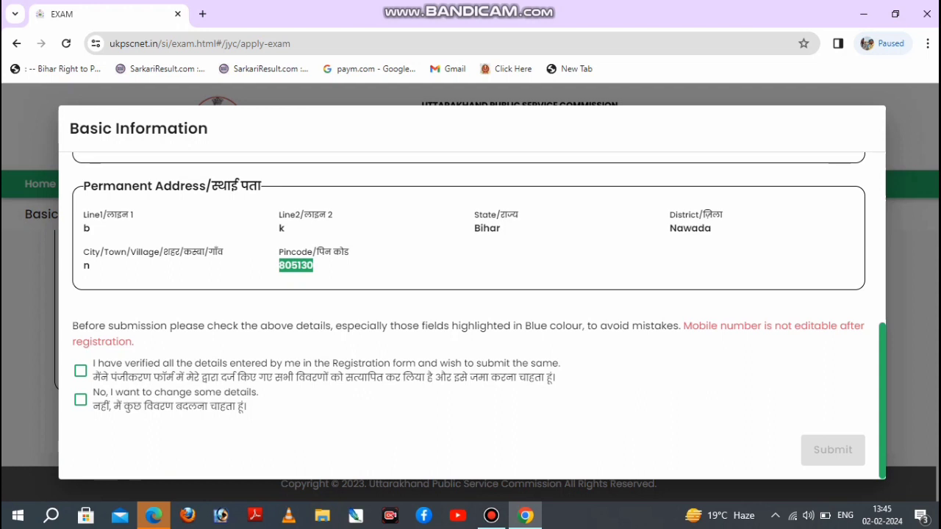
left_click(81, 372)
left_click(827, 449)
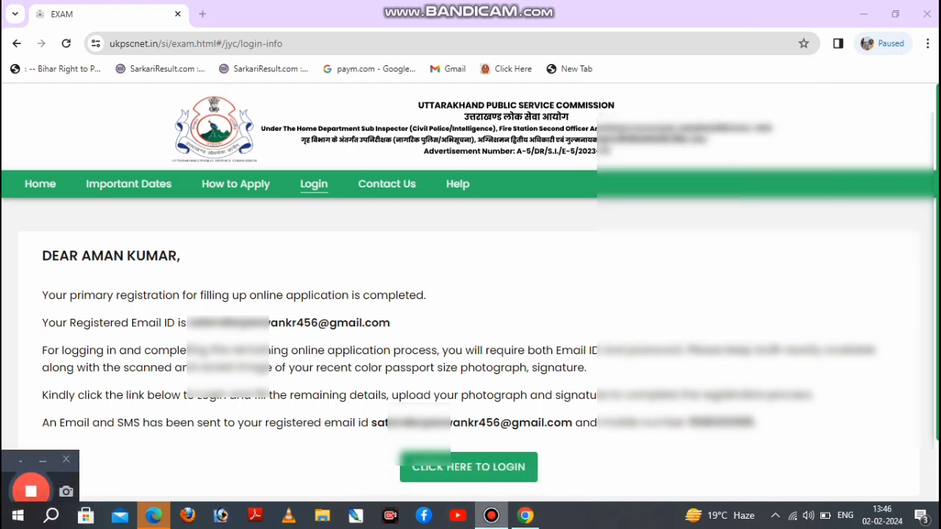
Go from the registration completion page to the candidate login page.
left_click(491, 515)
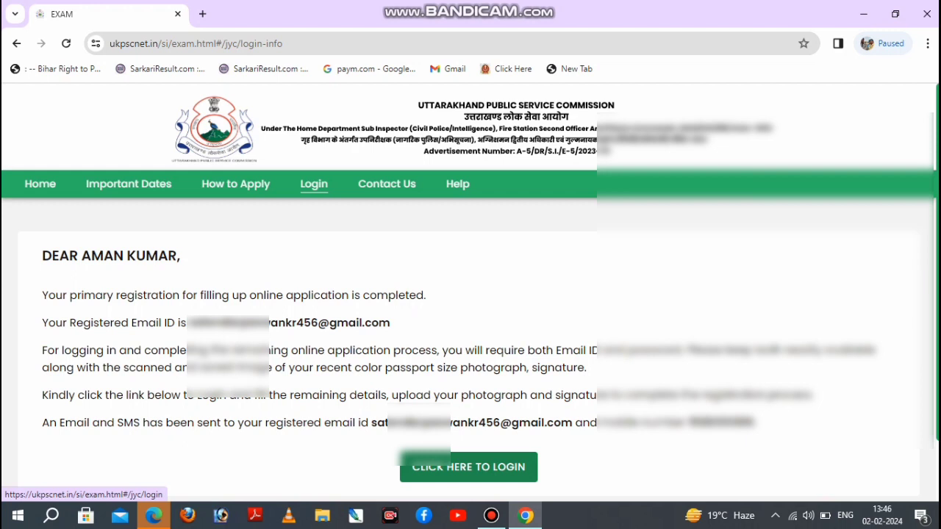
left_click(470, 472)
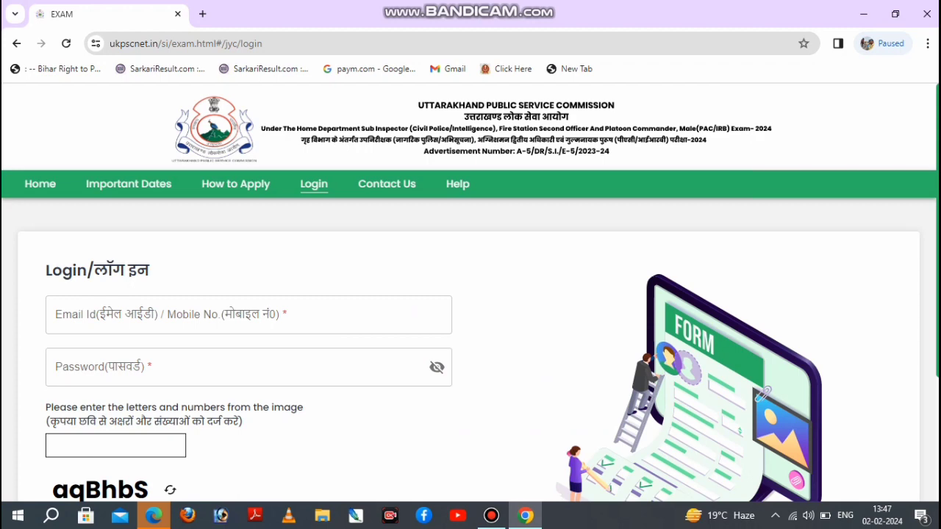
scroll(471, 294, "down", 3)
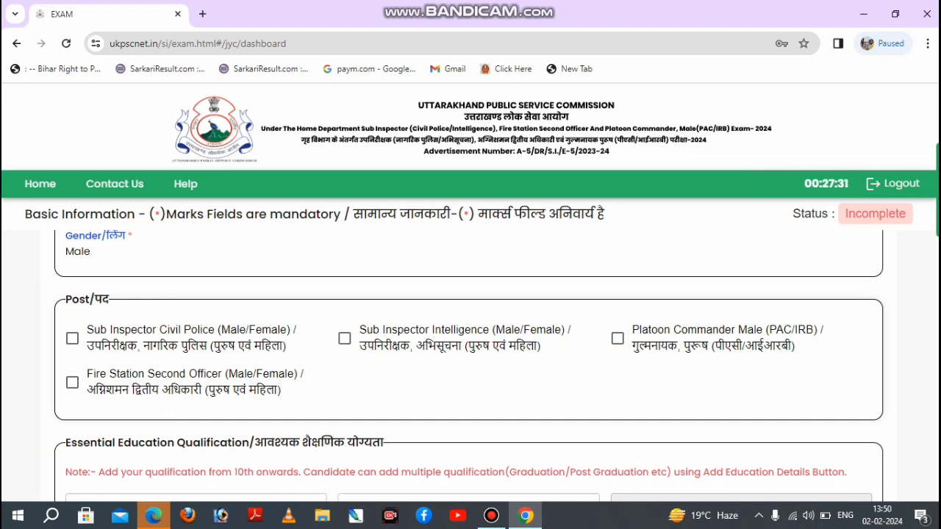
Select the posts Sub Inspector Civil Police, Fire Station Second Officer and Sub Inspector Intelligence.
left_click(72, 339)
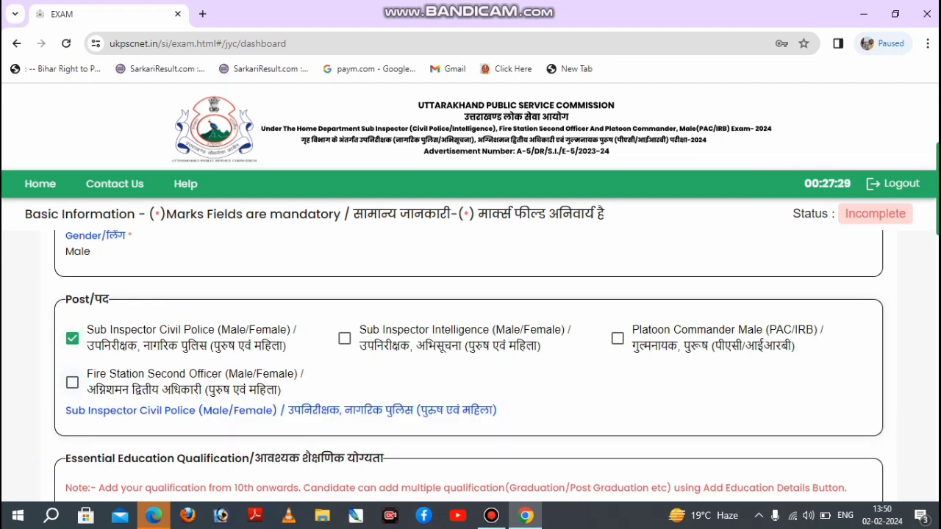
left_click(72, 383)
left_click(345, 338)
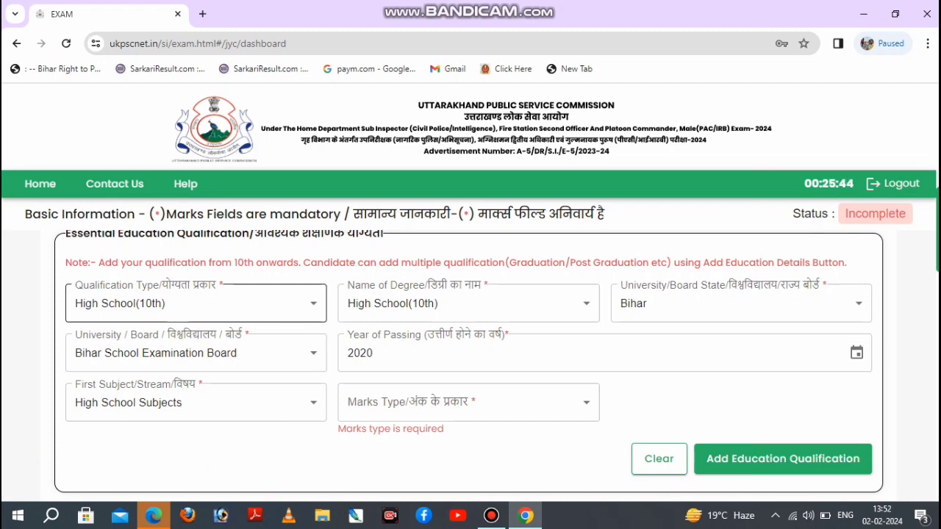
Choose High School(10th) as qualification type and degree name, with High School Subjects as the first subject.
left_click(195, 303)
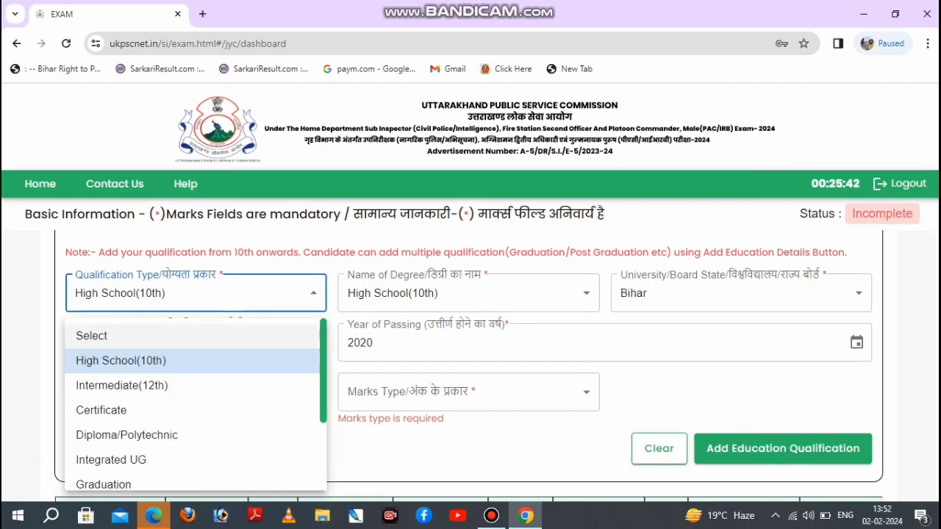
left_click(184, 360)
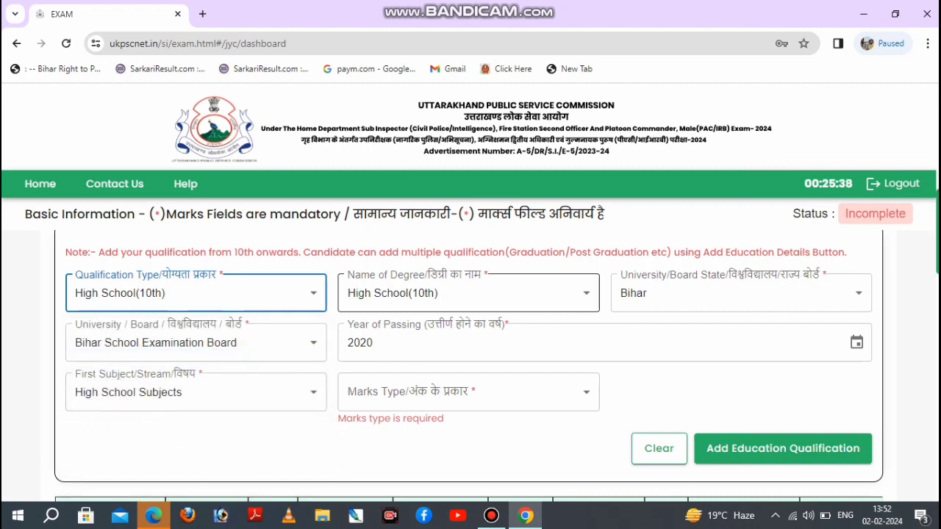
left_click(468, 293)
left_click(469, 293)
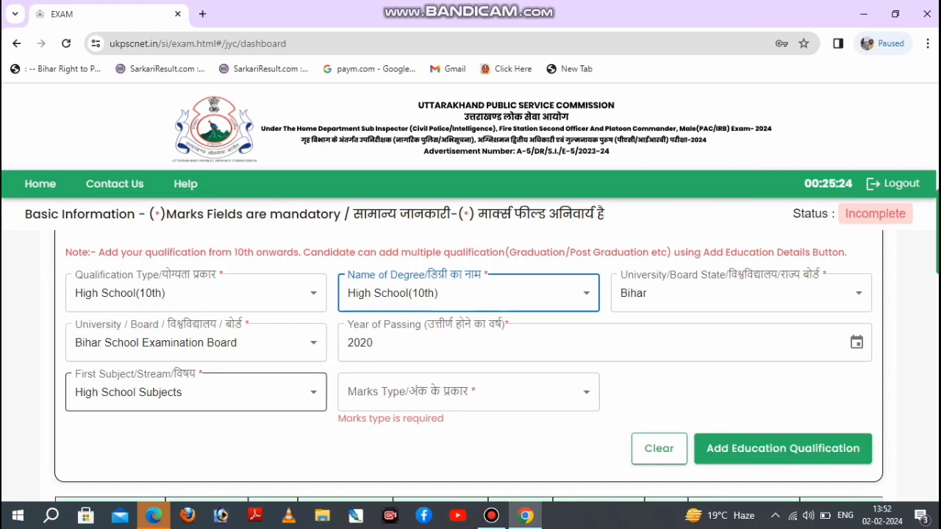
left_click(196, 392)
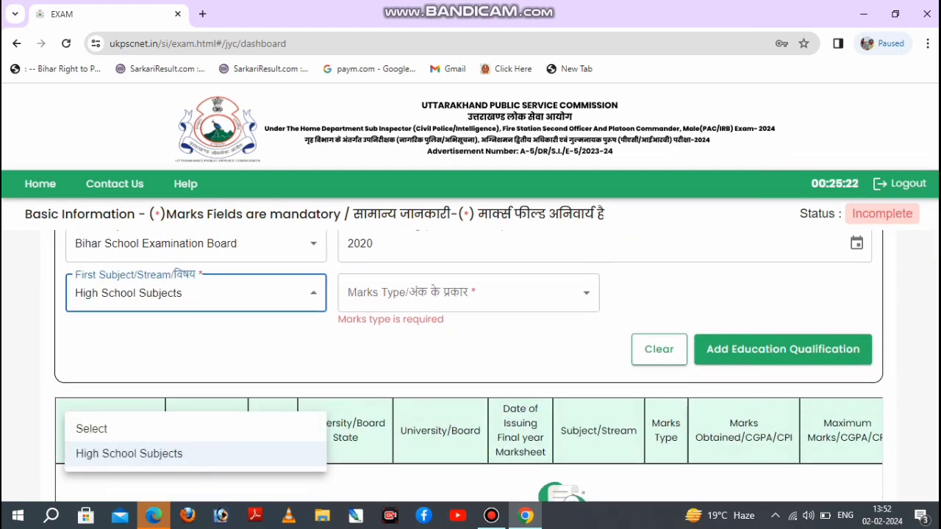
left_click(183, 454)
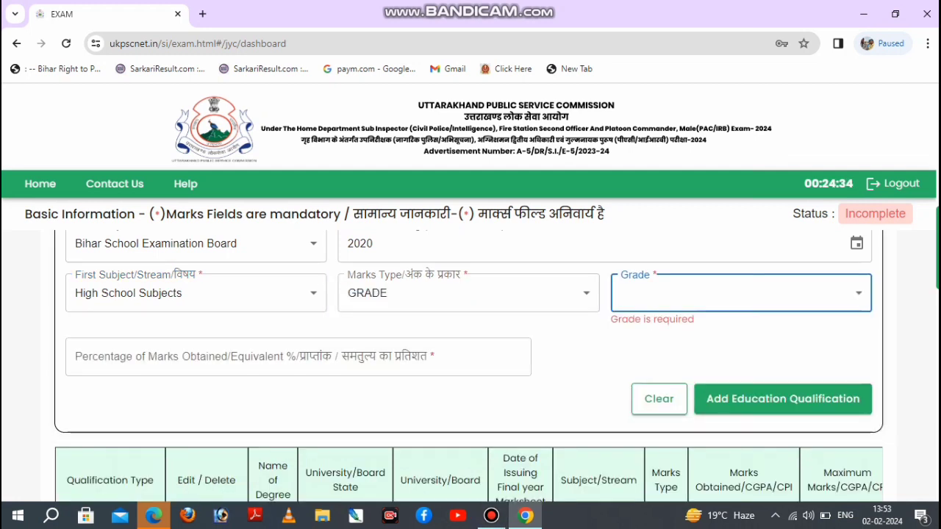
Set the marks type to GRADE and look through the Grade options without choosing one.
left_click(468, 293)
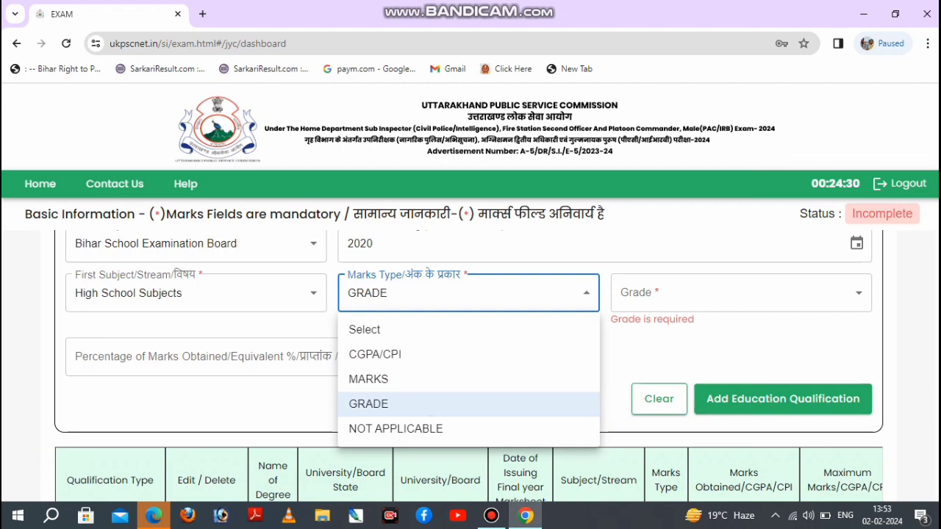
left_click(432, 404)
left_click(740, 292)
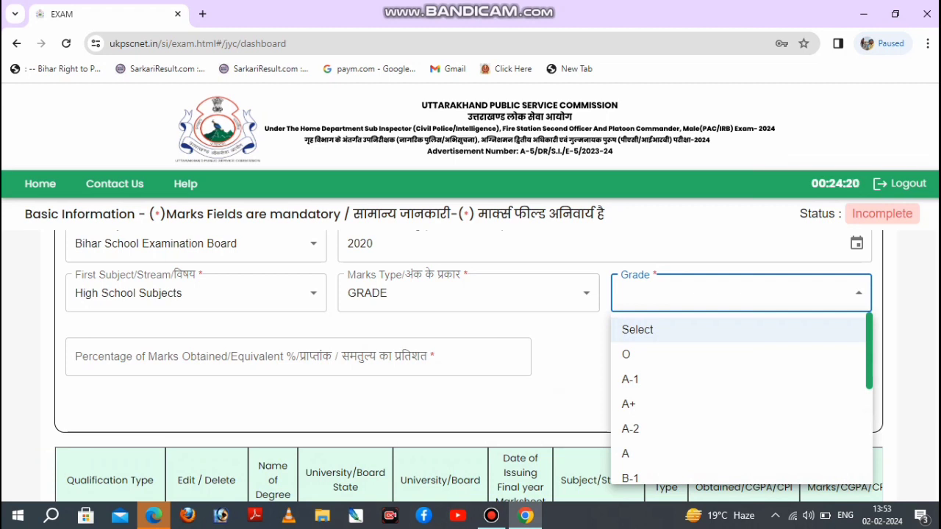
left_click(469, 293)
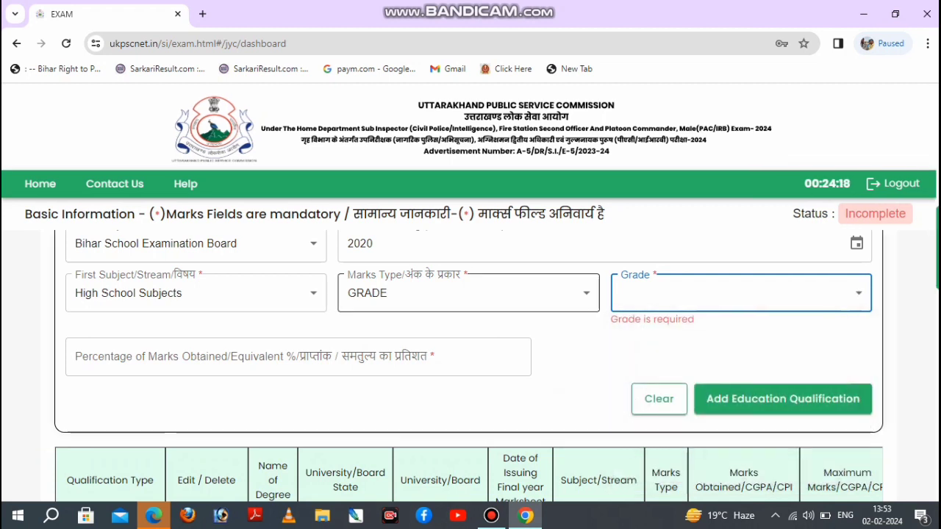
Set the High School(10th) marks type to MARKS and open the marks obtained field for entry.
left_click(411, 294)
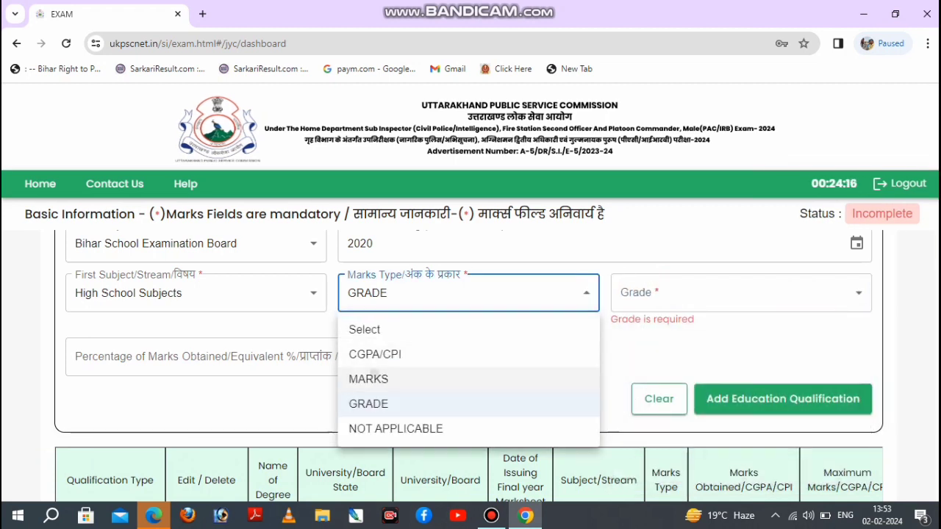
left_click(368, 378)
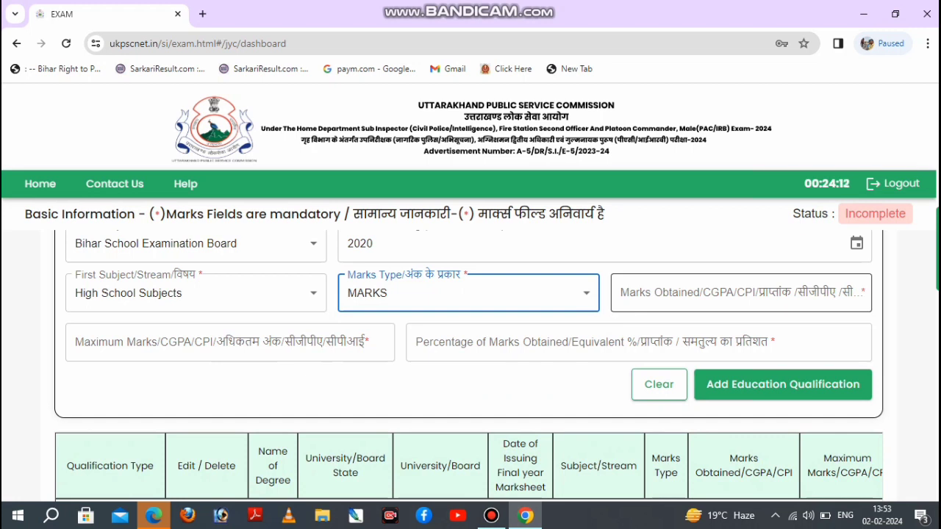
left_click(741, 293)
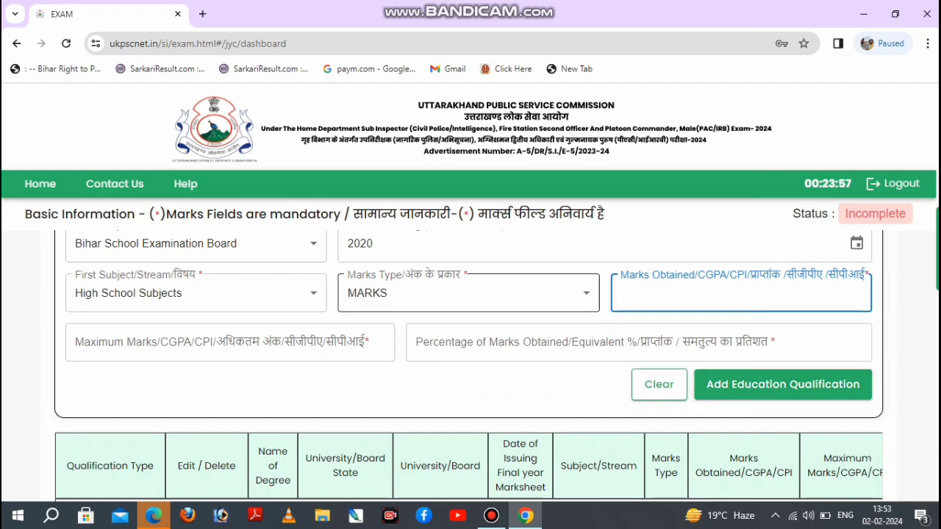
left_click(469, 293)
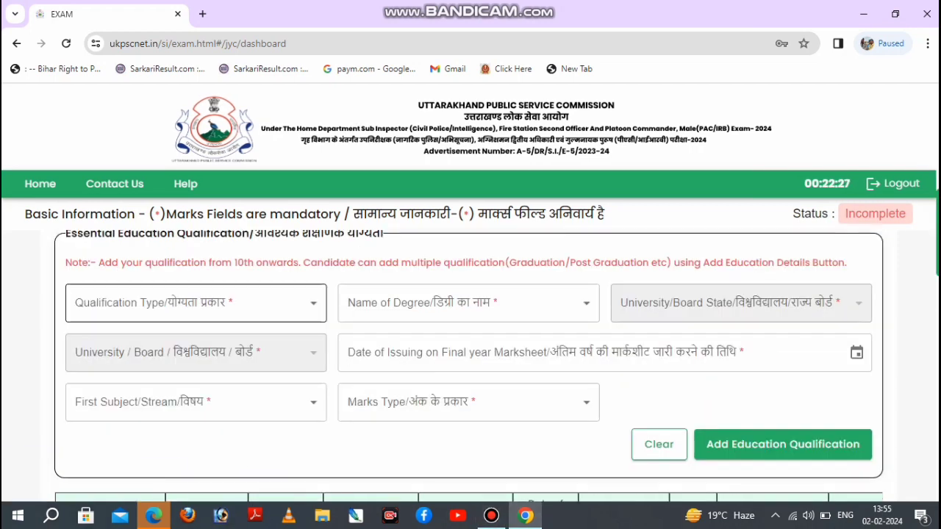
Choose Intermediate(12th) as qualification type and degree name, with Bihar as the university/board state.
left_click(196, 303)
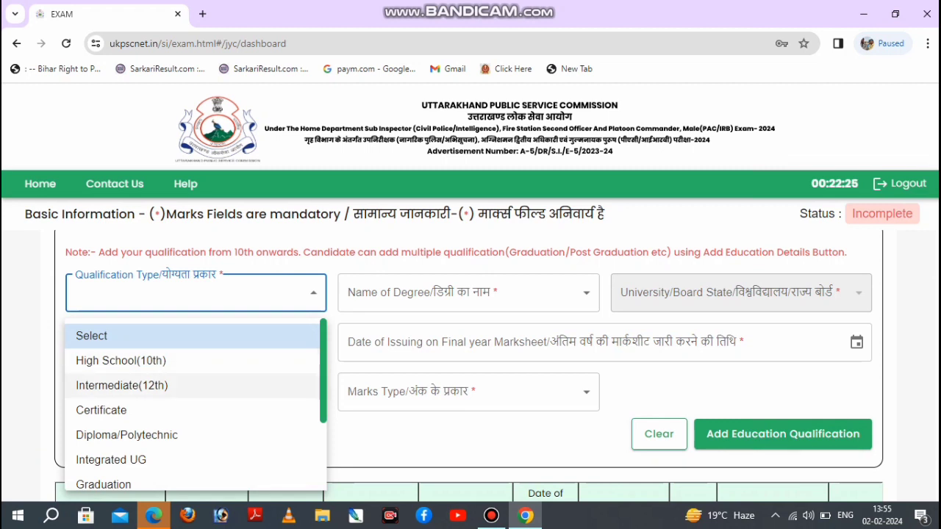
left_click(122, 385)
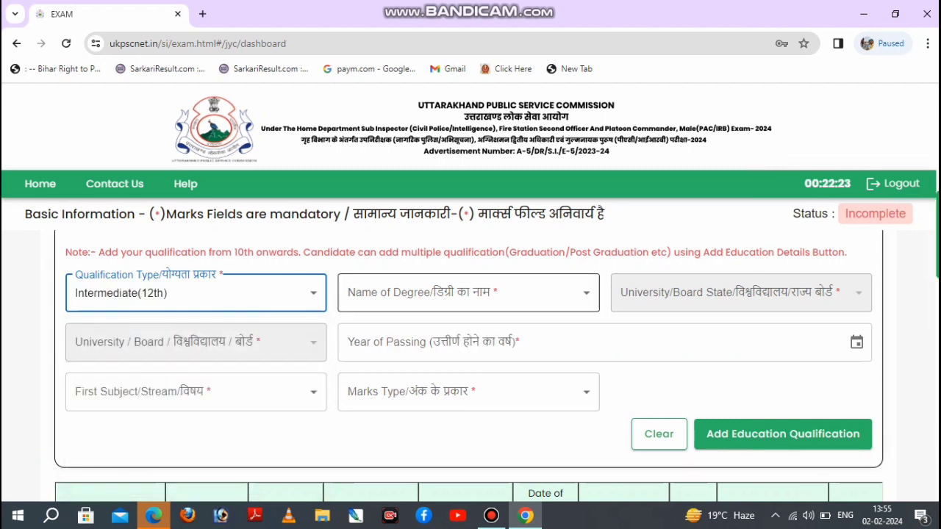
left_click(468, 293)
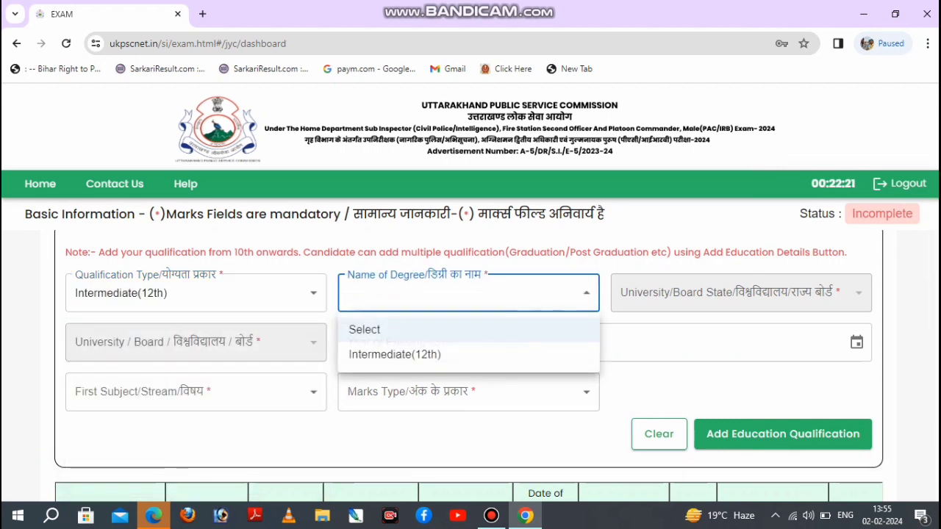
left_click(395, 354)
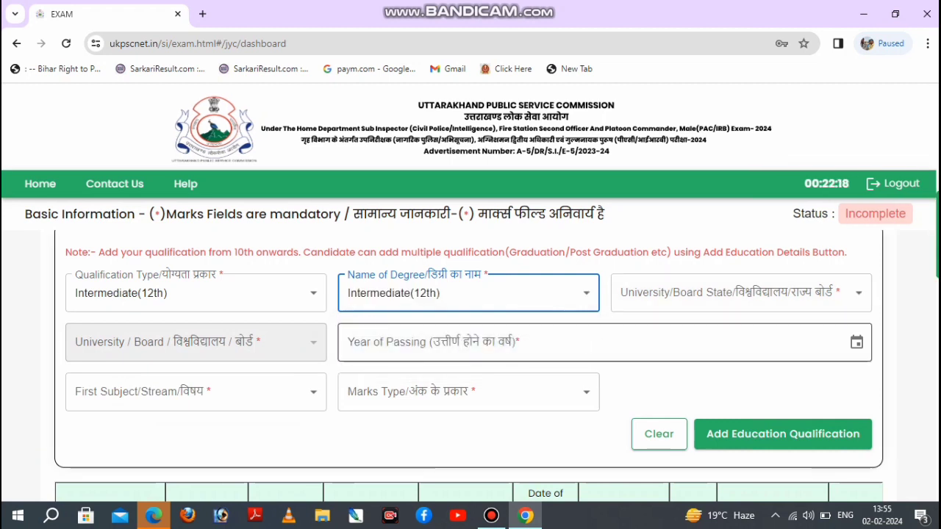
left_click(735, 292)
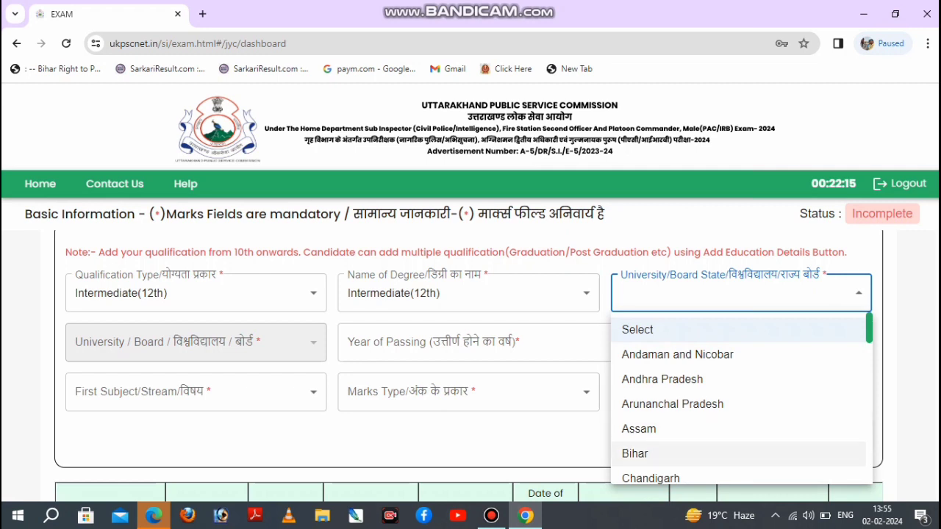
left_click(650, 453)
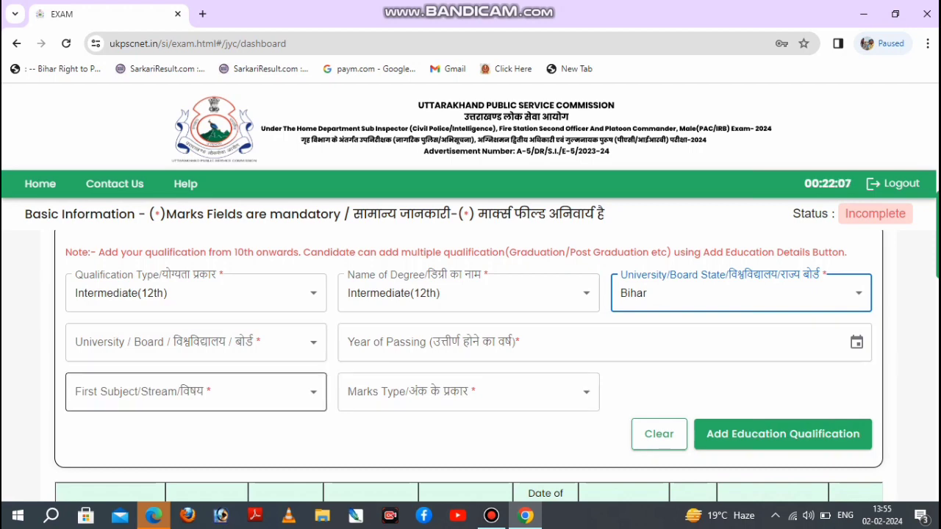
Set the Intermediate(12th) marks type to MARKS and the first subject to Science.
left_click(196, 392)
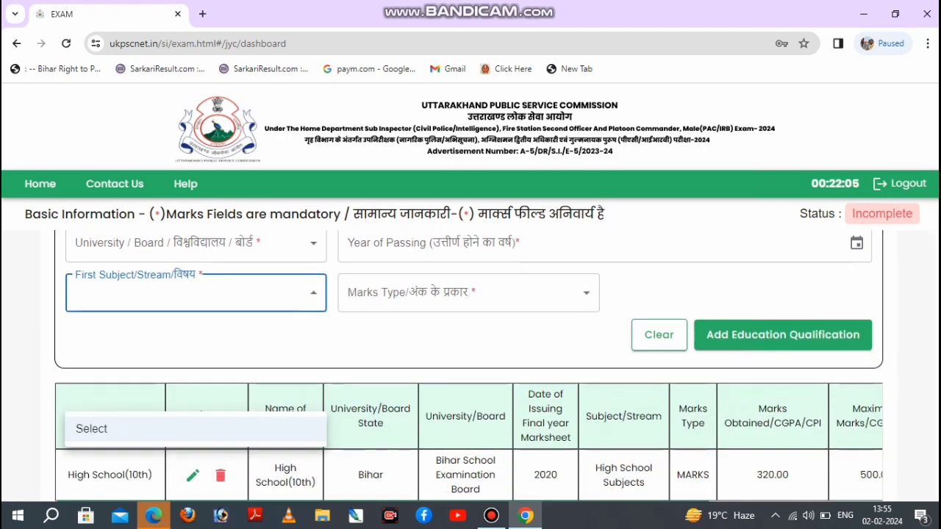
left_click(196, 429)
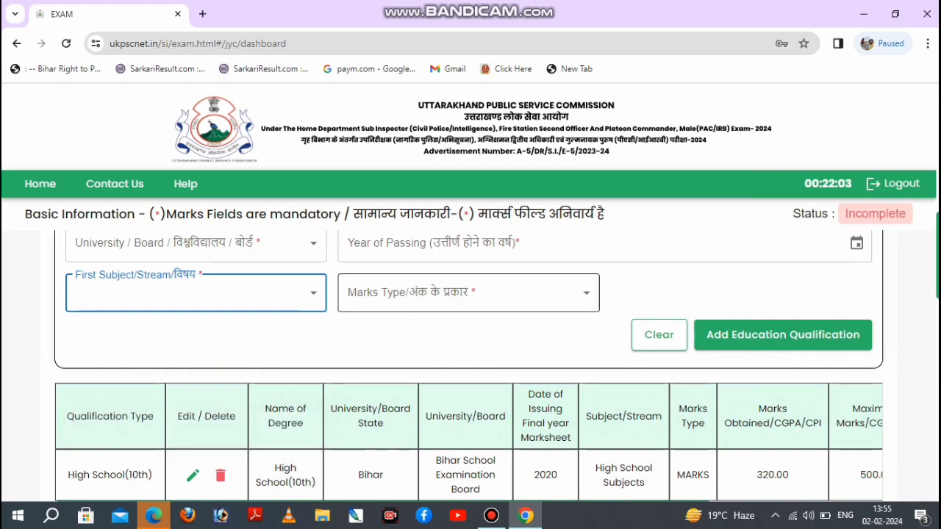
left_click(468, 293)
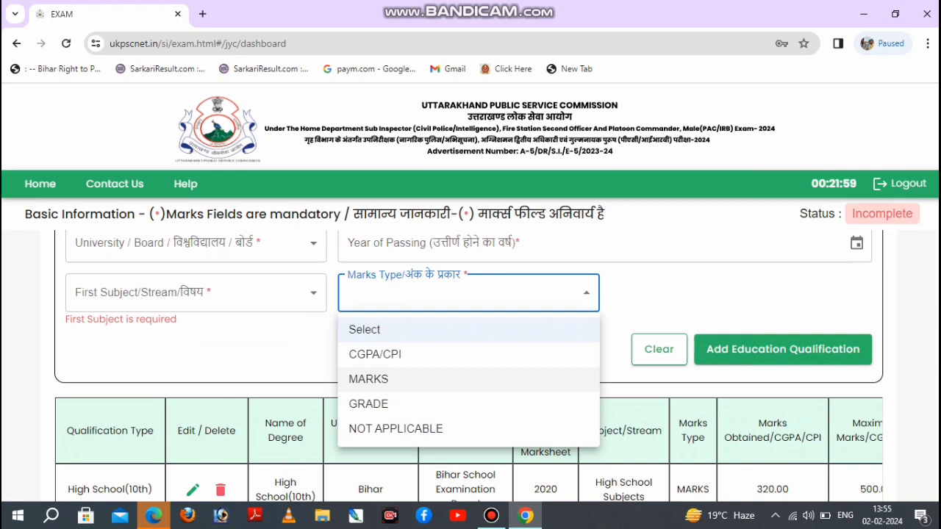
left_click(368, 379)
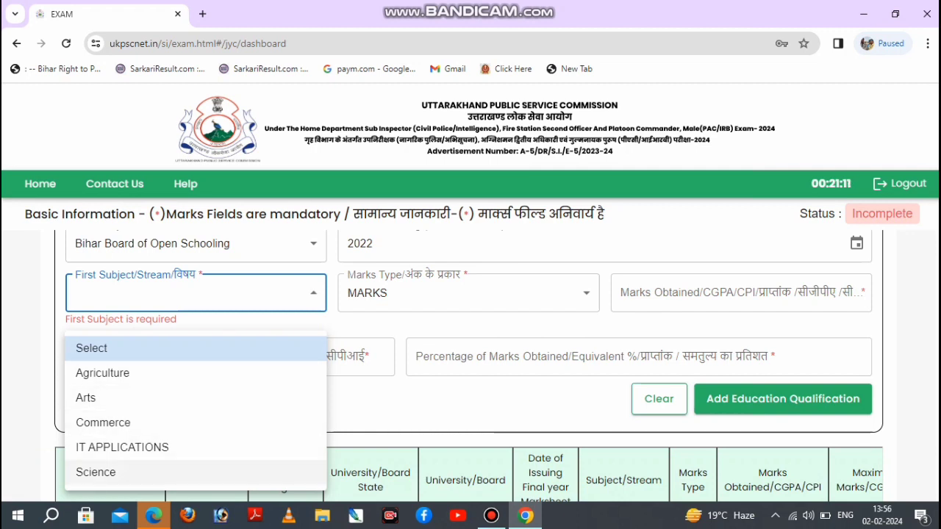
left_click(96, 472)
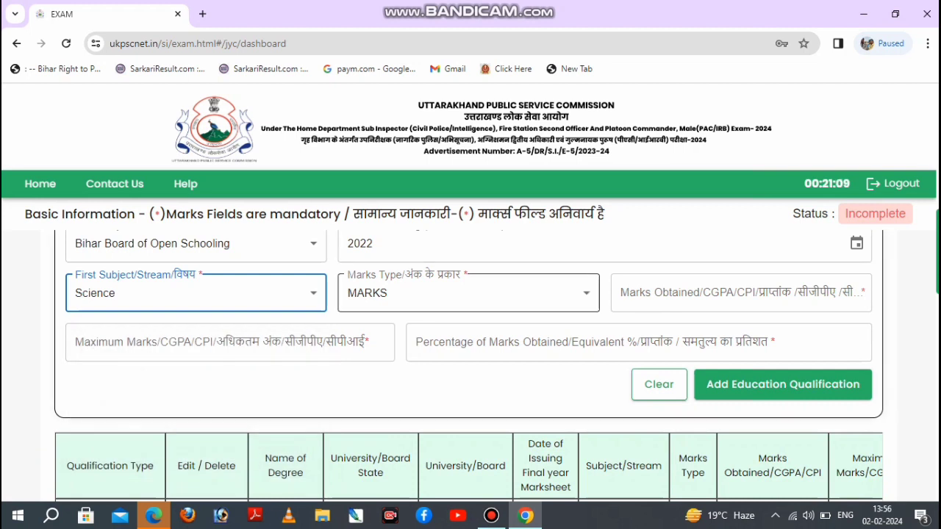
left_click(468, 293)
left_click(441, 379)
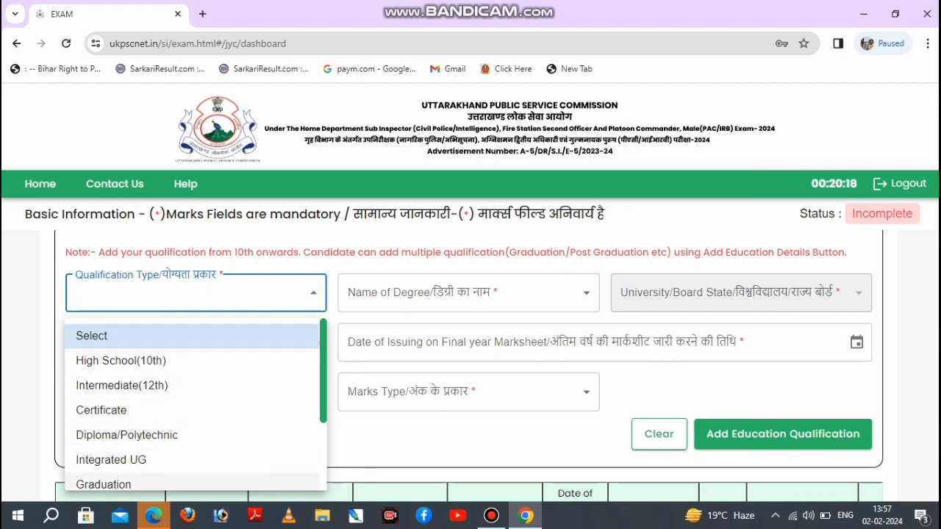
Choose Graduation as the qualification type and B.Com (Equivalent) as the name of degree.
left_click(103, 484)
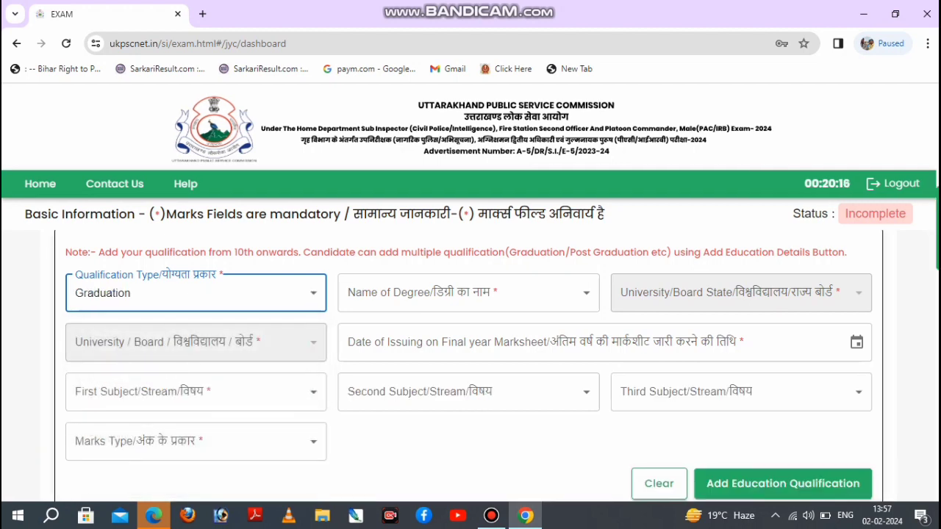
left_click(468, 293)
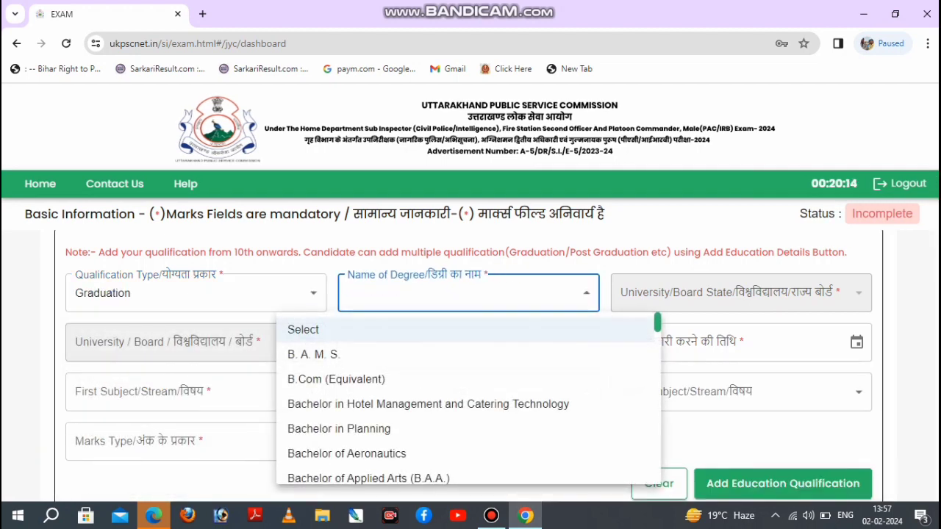
left_click(468, 293)
left_click(468, 292)
key("Down")
key("Down")
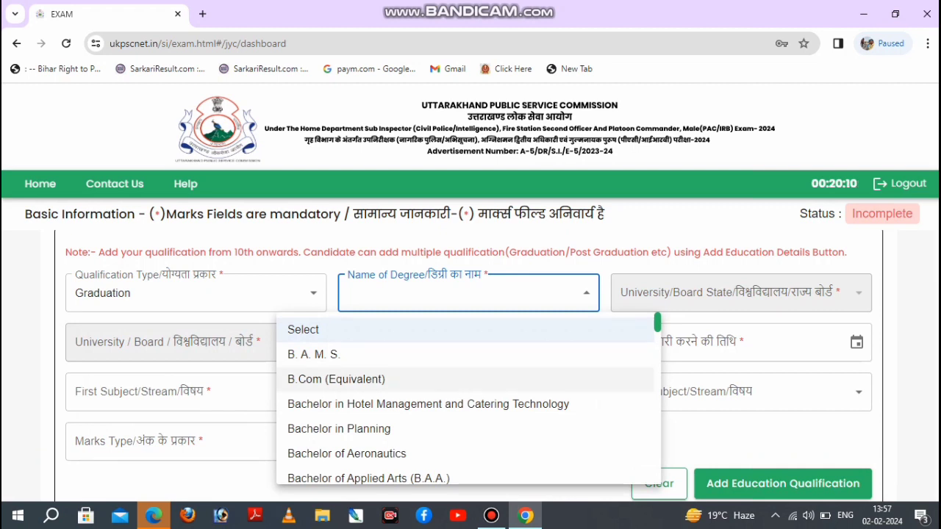
key("Down")
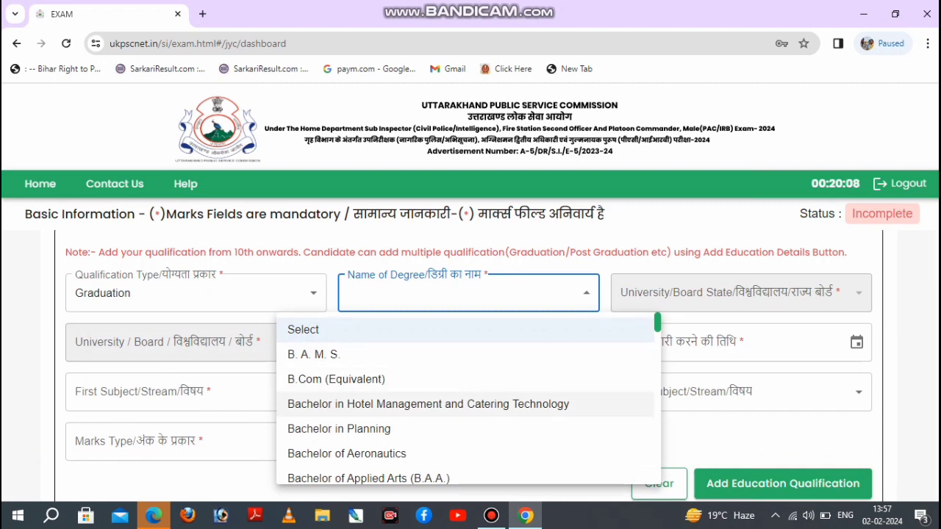
key("Down")
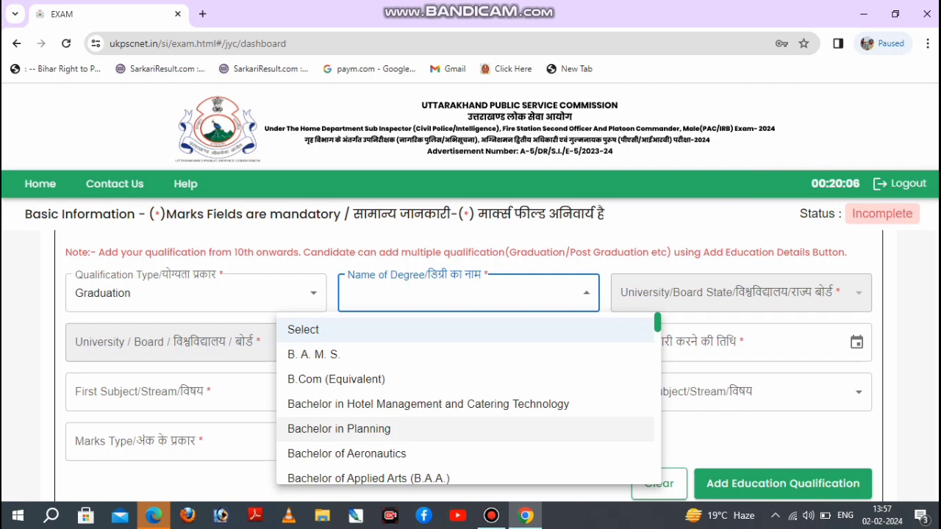
key("Down")
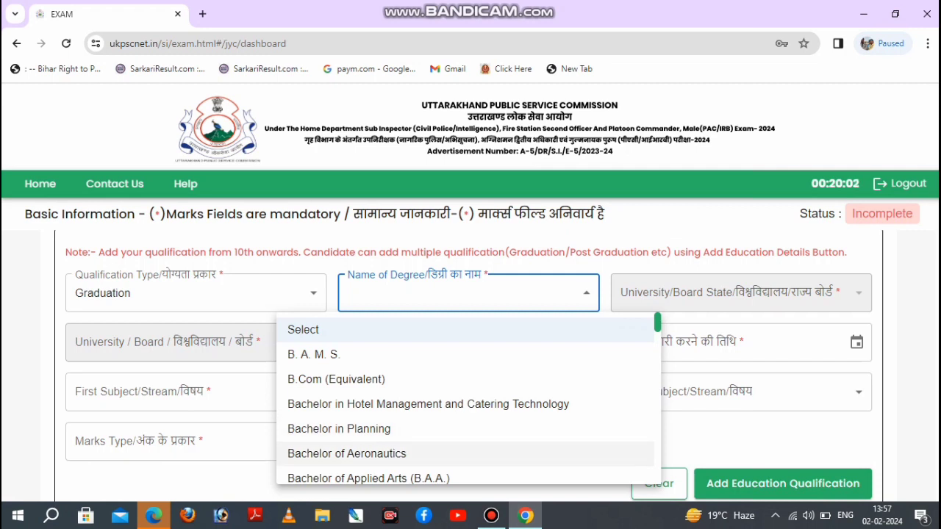
key("Up")
key("Up")
key("Up")
key("Up")
key("Down")
key("Return")
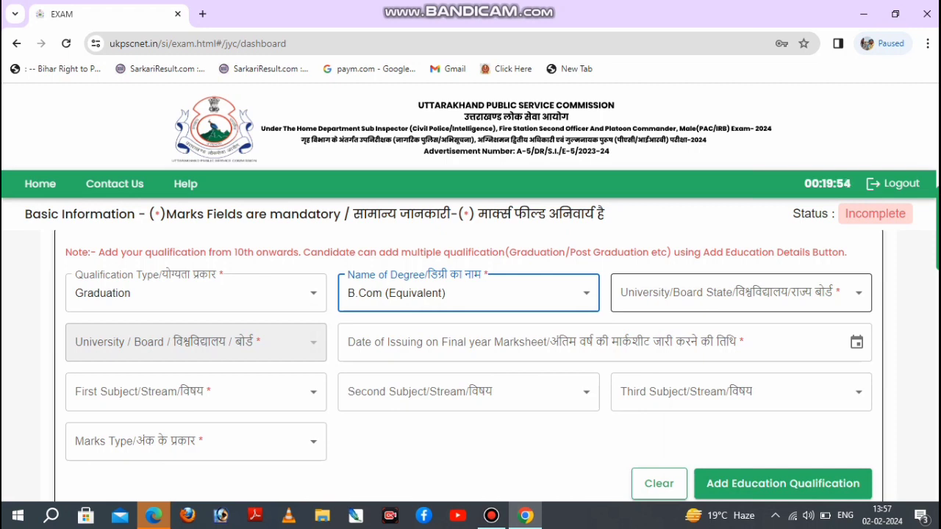
Set the graduation university details to Bihar and Magadh University, with 01/01/2023 as the final year marksheet issue date.
left_click(741, 292)
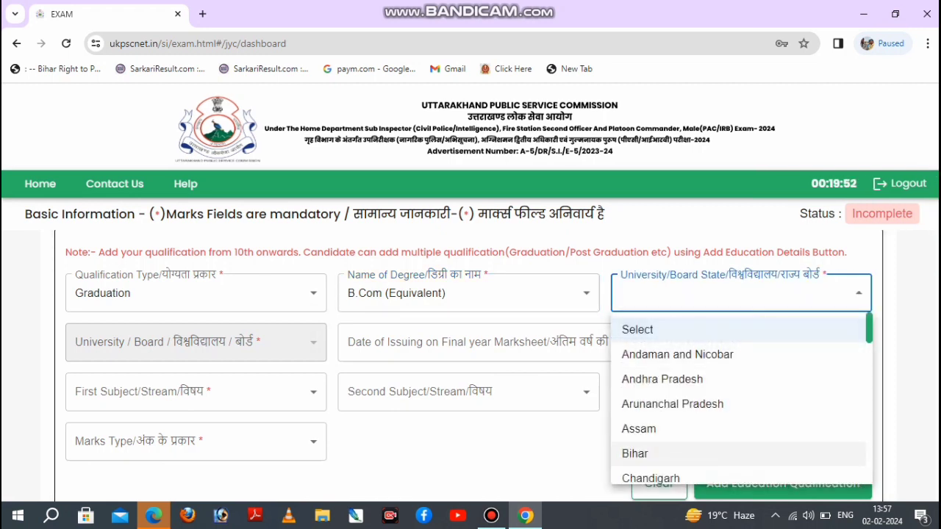
left_click(646, 453)
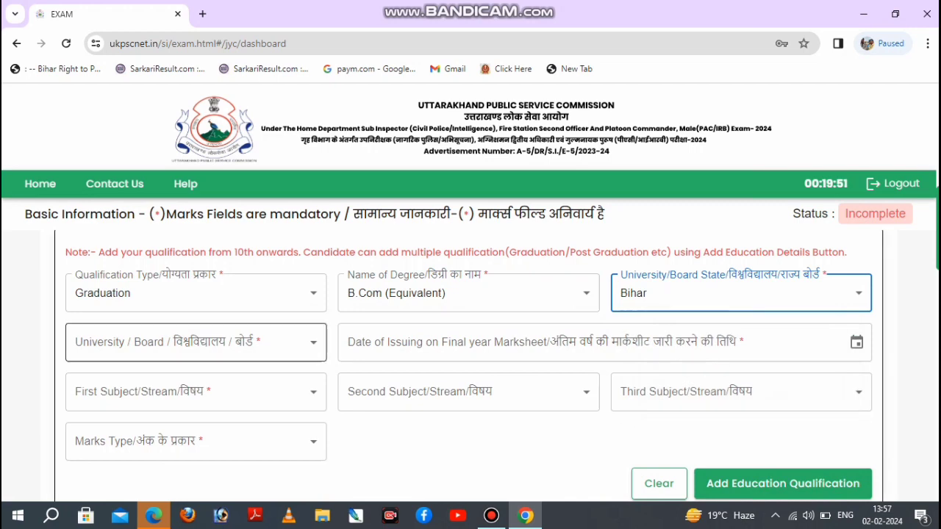
left_click(195, 342)
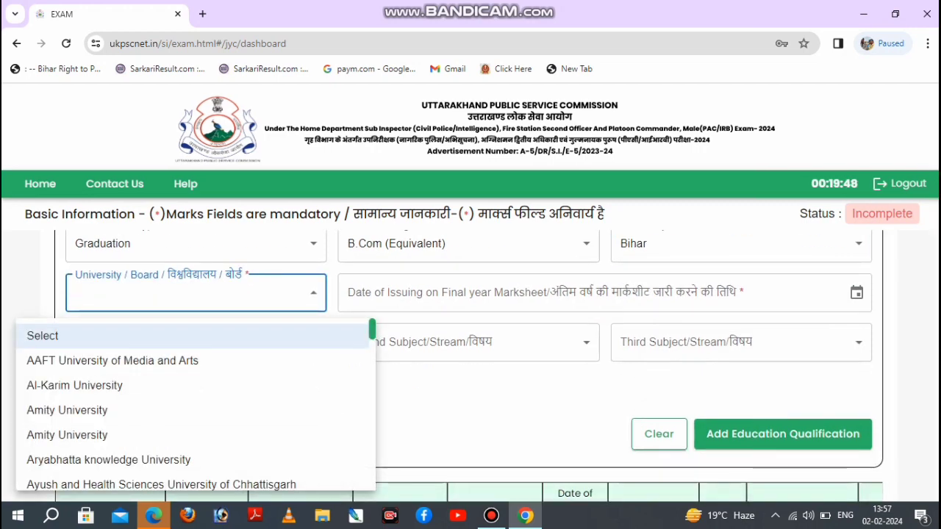
left_click(177, 339)
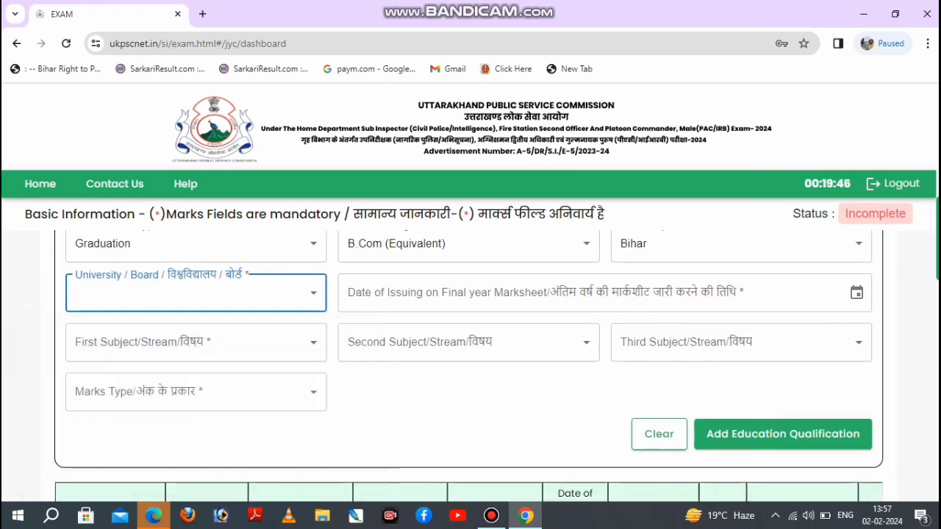
left_click(515, 293)
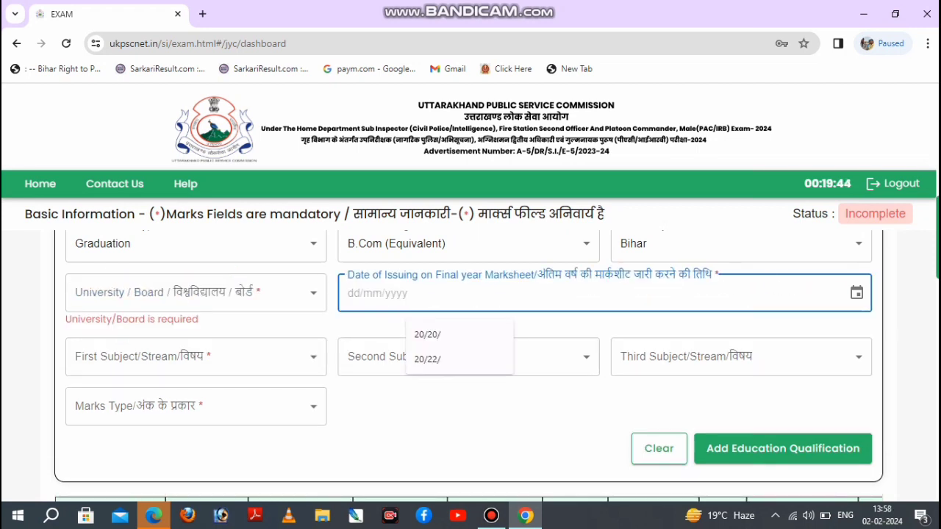
left_click(471, 408)
scroll(471, 353, "up", 1)
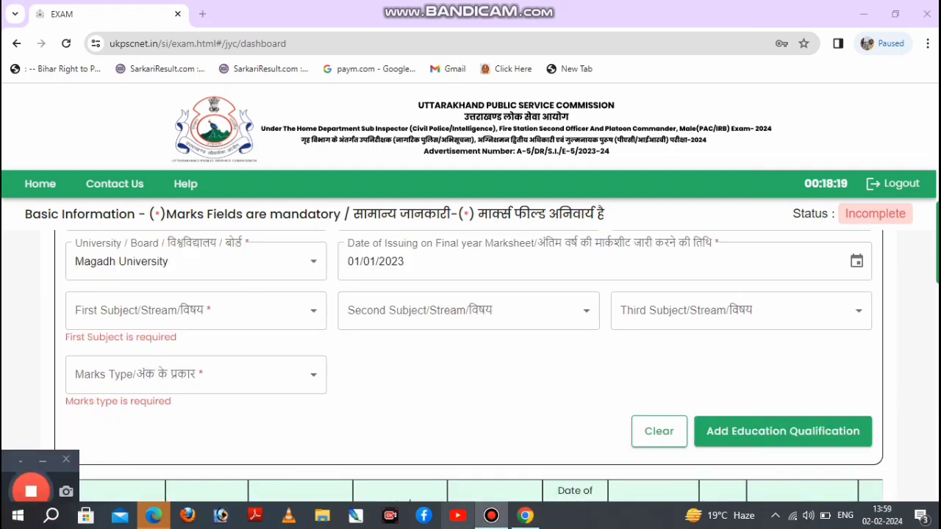
left_click(491, 516)
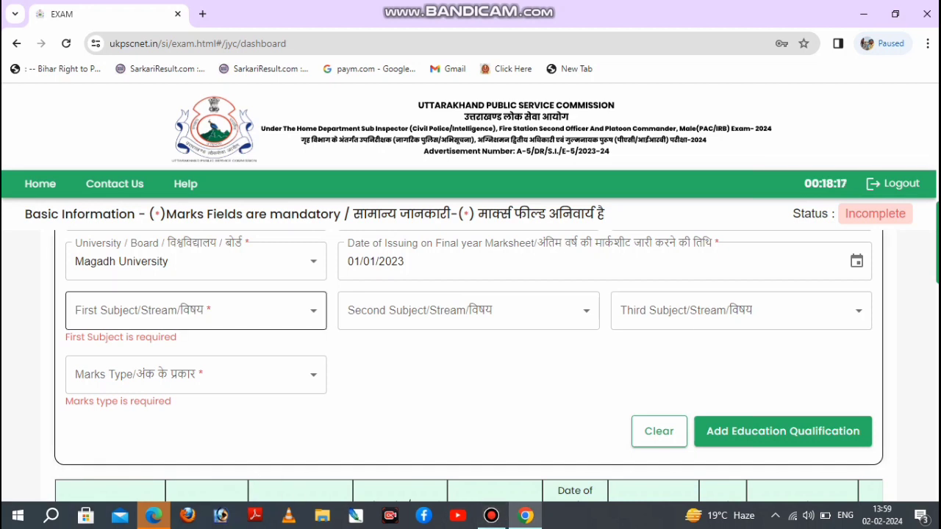
Set the graduation subjects to Accounting, Accounting and Accountancy & Law, with MARKS as the marks type.
left_click(196, 310)
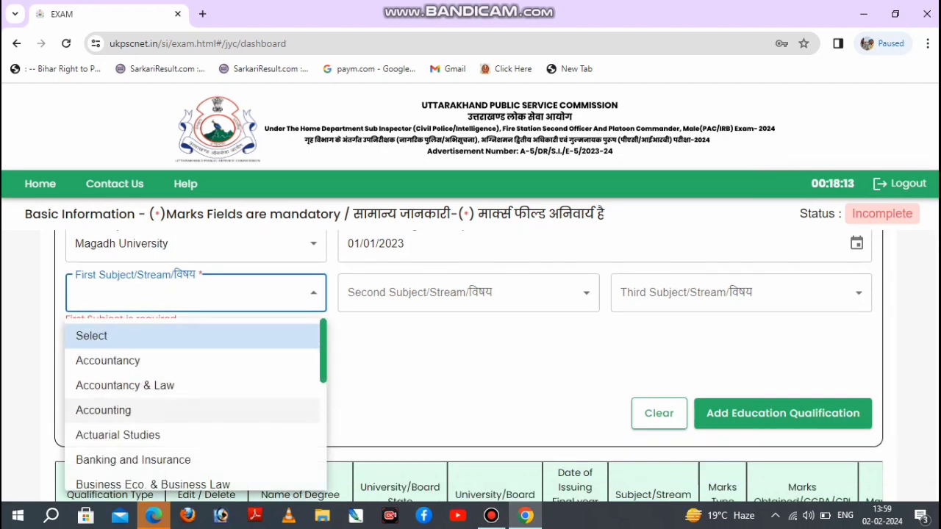
left_click(103, 410)
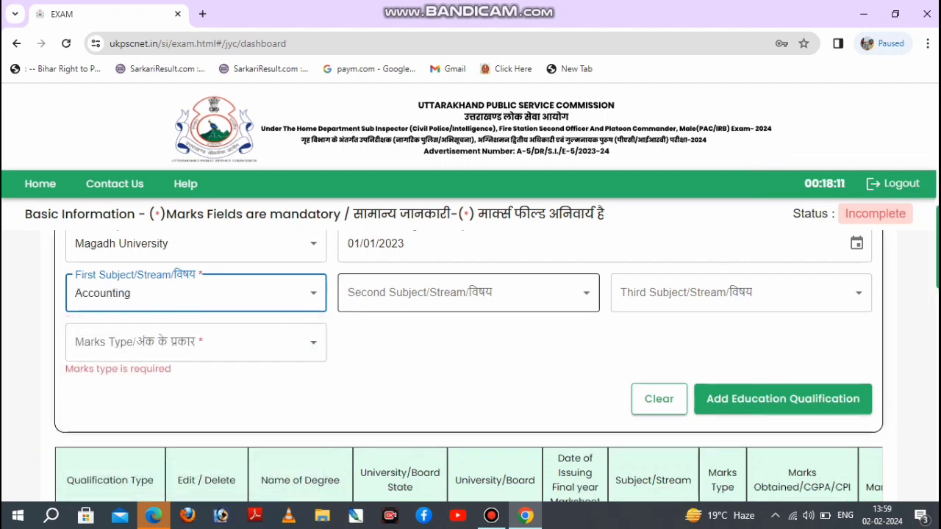
left_click(468, 292)
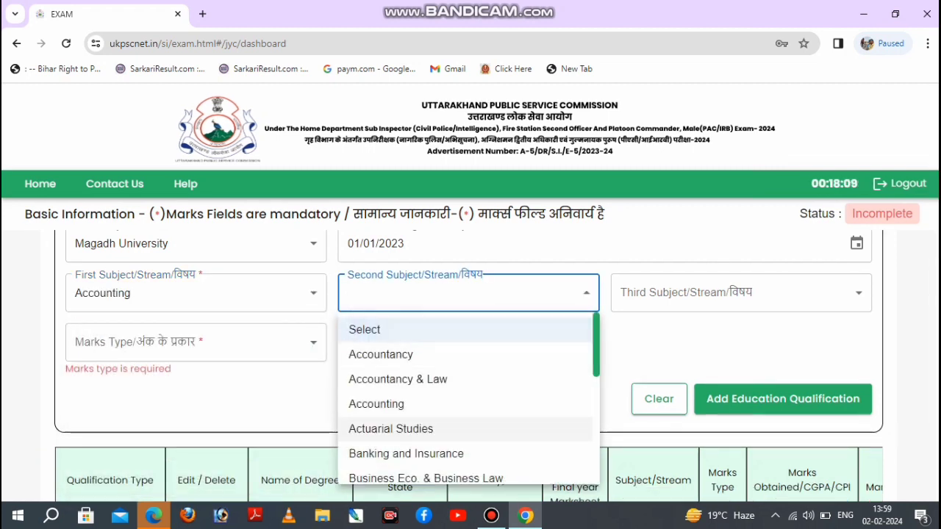
left_click(372, 401)
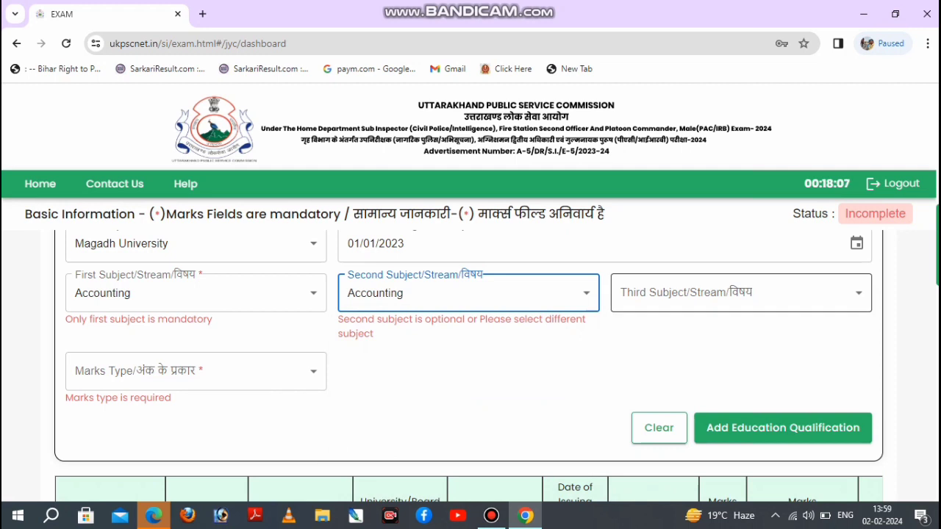
left_click(662, 293)
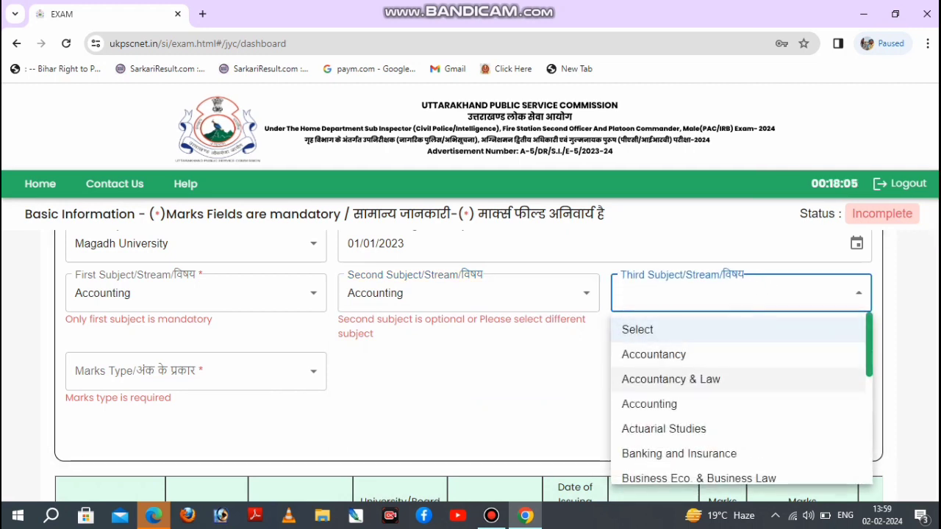
left_click(650, 379)
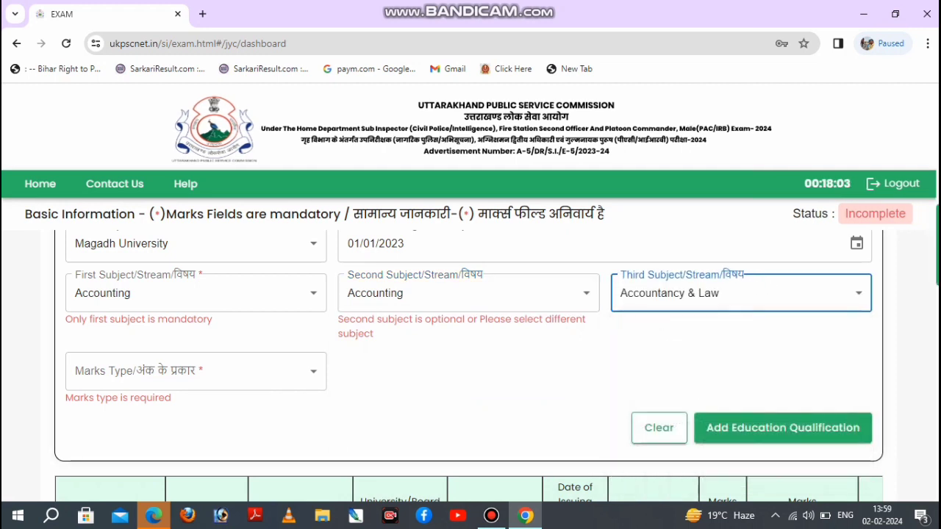
left_click(196, 372)
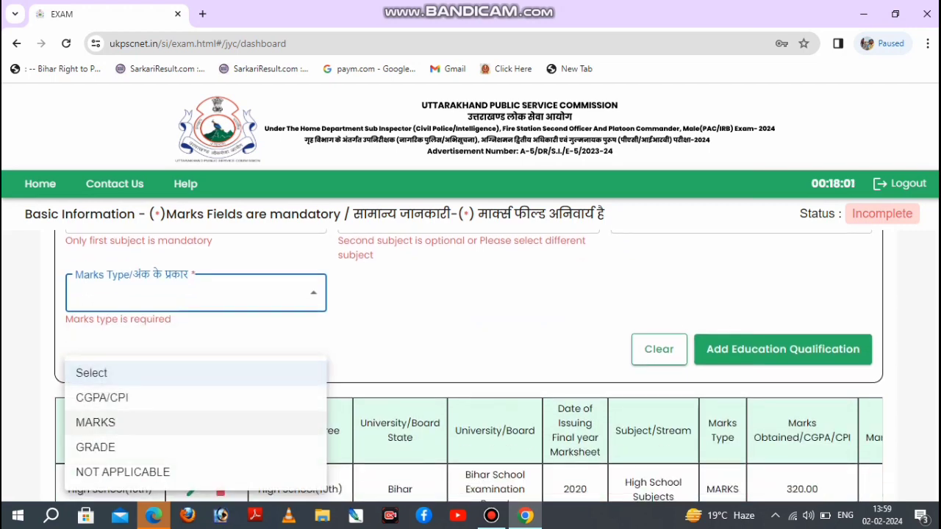
left_click(95, 421)
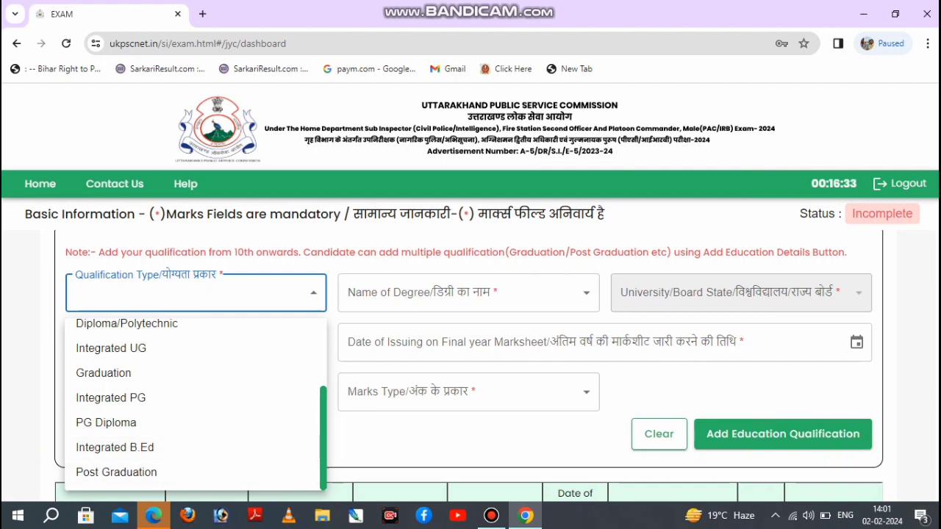
Answer No to having served in the Territorial Army for a minimum of two years under Preferential Qualification.
left_click(441, 445)
left_click(441, 445)
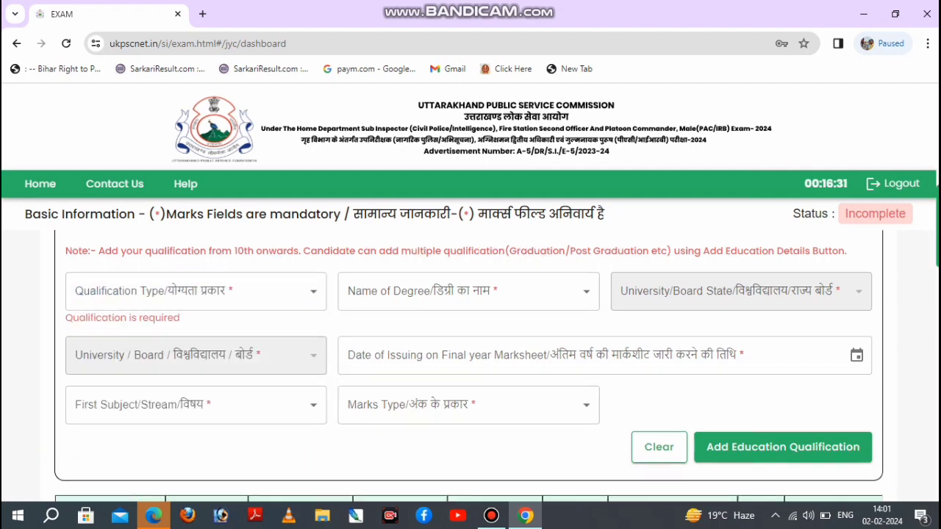
scroll(471, 367, "down", 5)
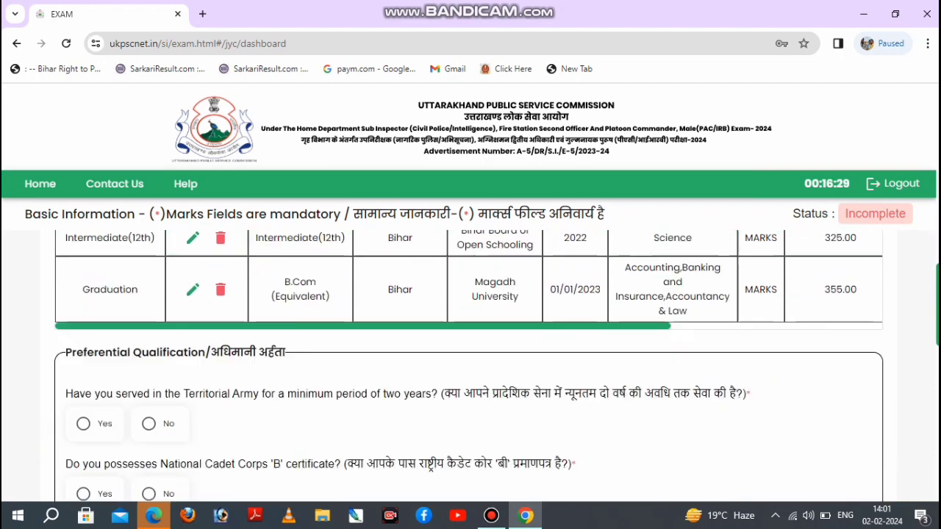
scroll(471, 367, "down", 1)
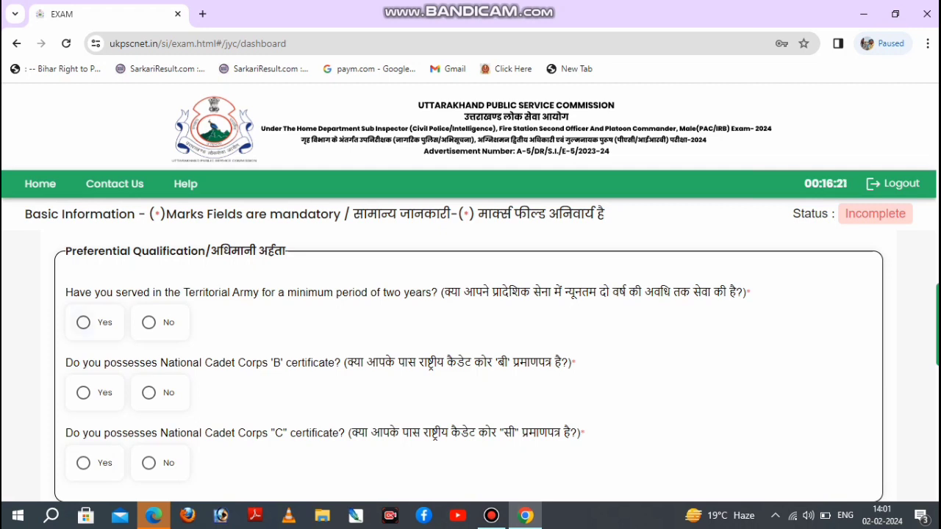
left_click(84, 323)
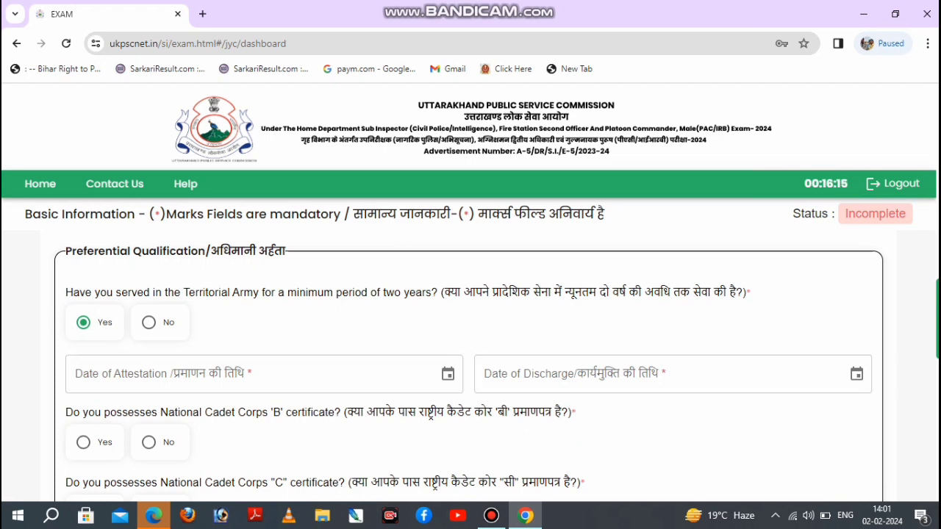
left_click(148, 322)
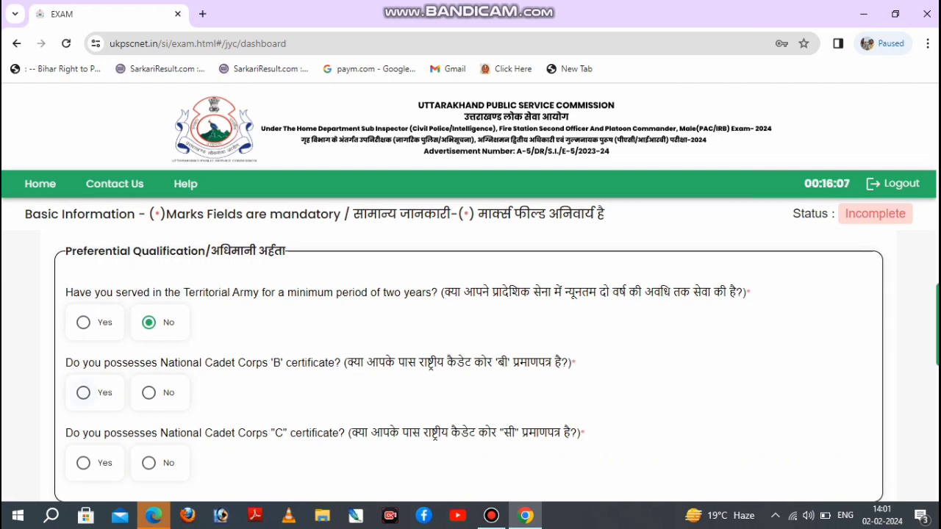
Answer No to possessing the National Cadet Corps 'B' and 'C' certificates.
left_click(83, 392)
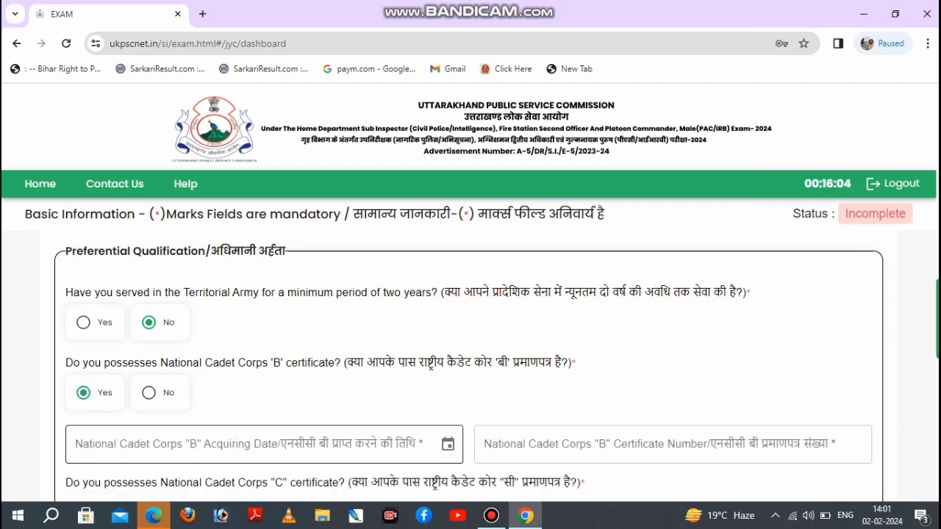
key("Tab")
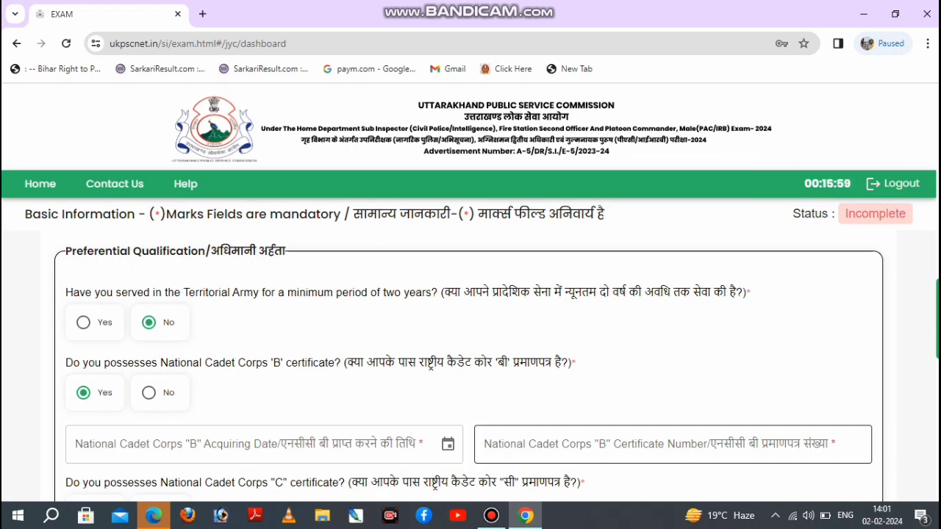
left_click(149, 393)
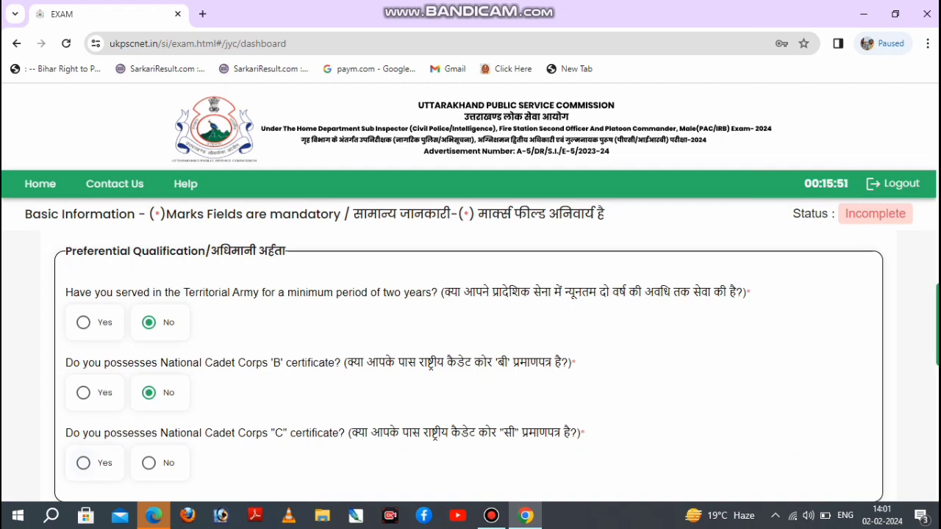
left_click(83, 463)
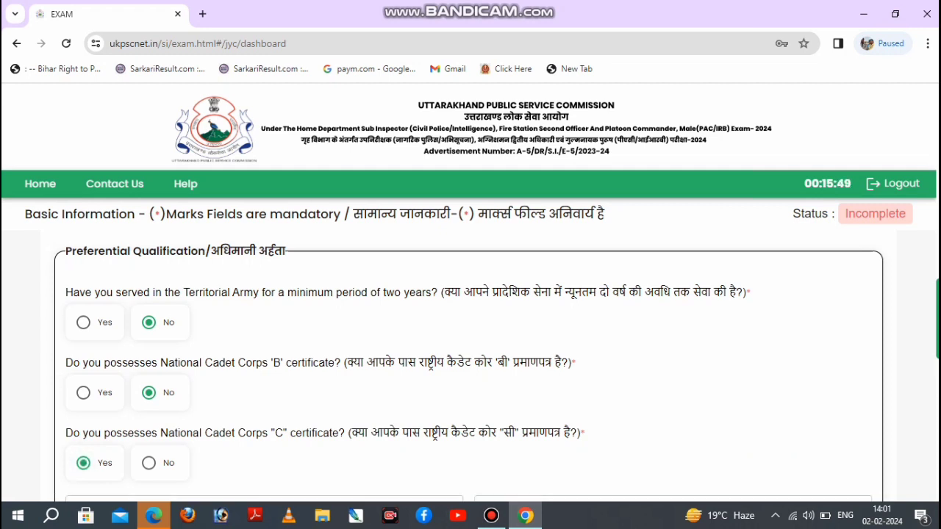
left_click(149, 463)
left_click(83, 463)
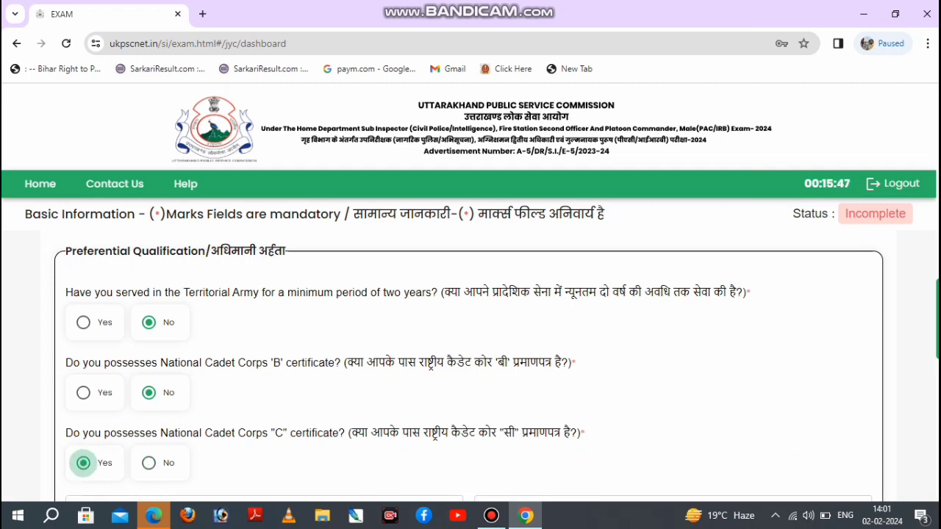
left_click(149, 463)
Answer No to the height and chest measurement relaxation and to having a six-month computer application certificate.
scroll(468, 366, "down", 1)
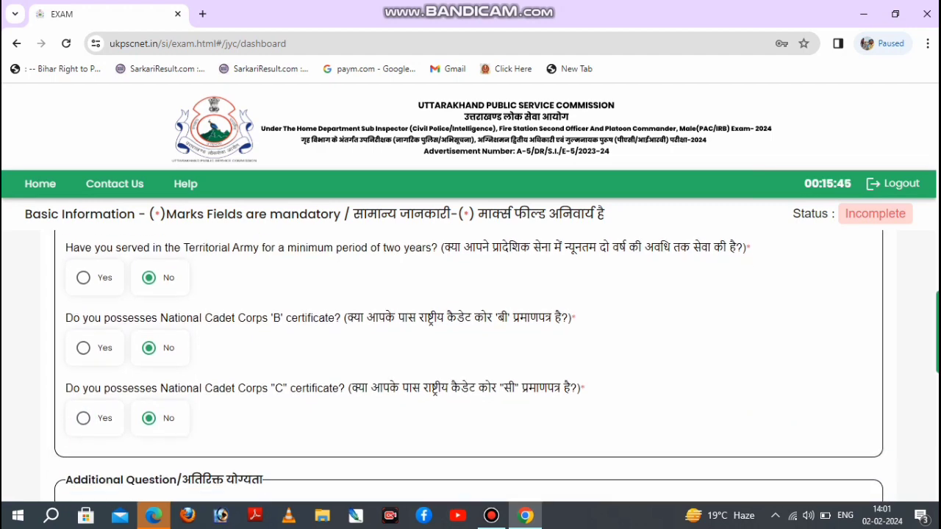
scroll(468, 366, "down", 3)
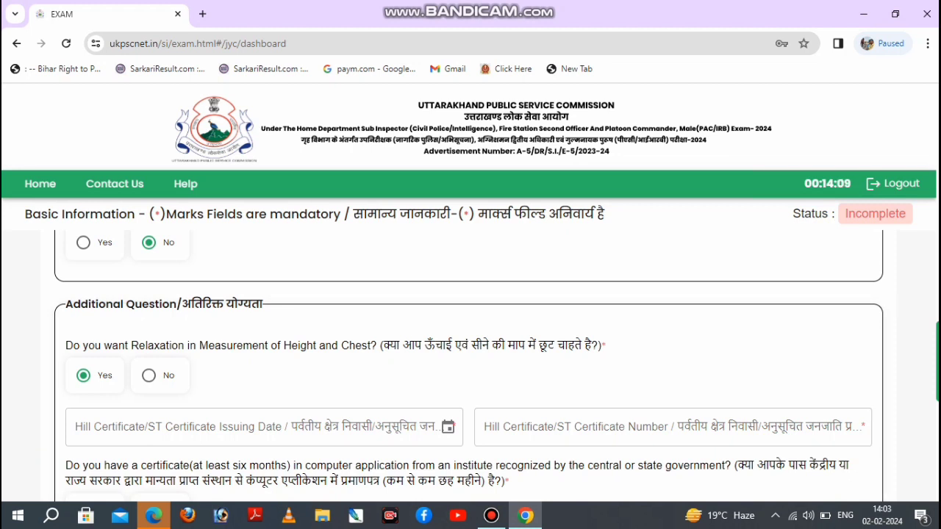
left_click(149, 376)
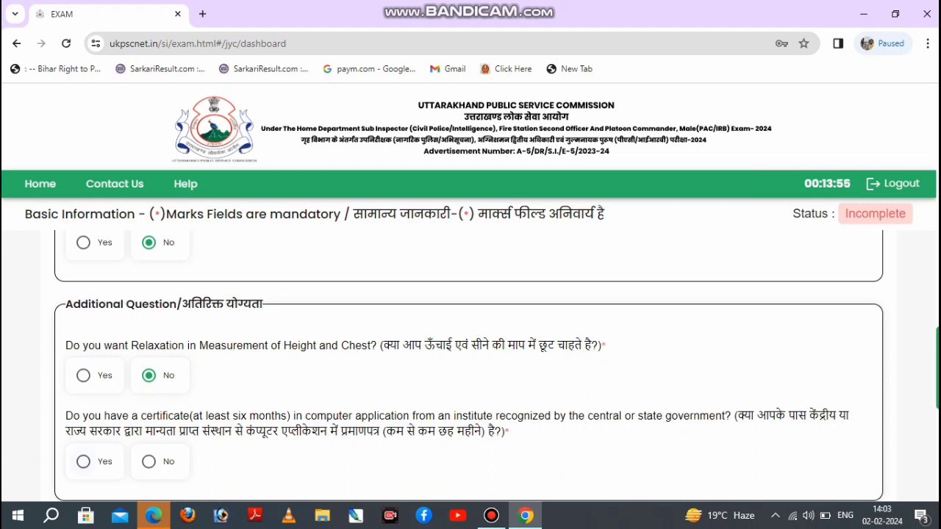
left_click(84, 462)
scroll(469, 368, "down", 1)
scroll(469, 367, "down", 2)
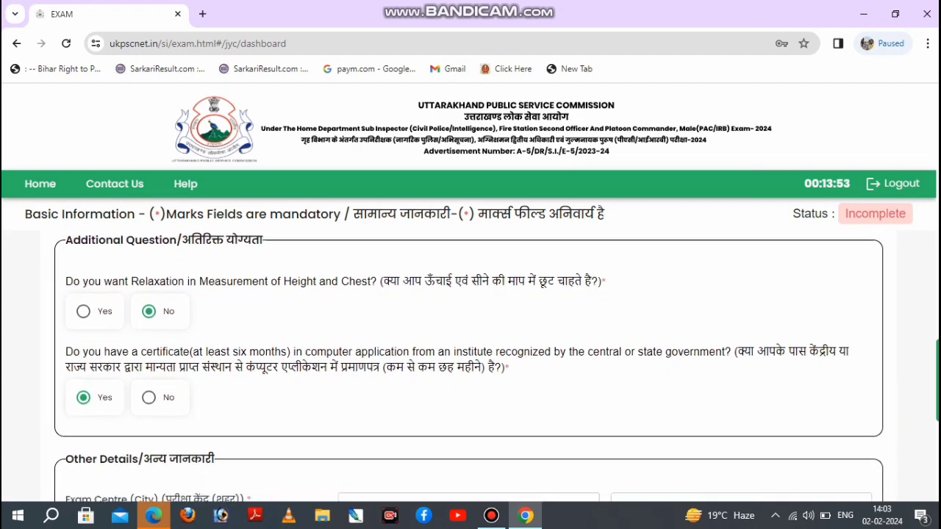
left_click(149, 379)
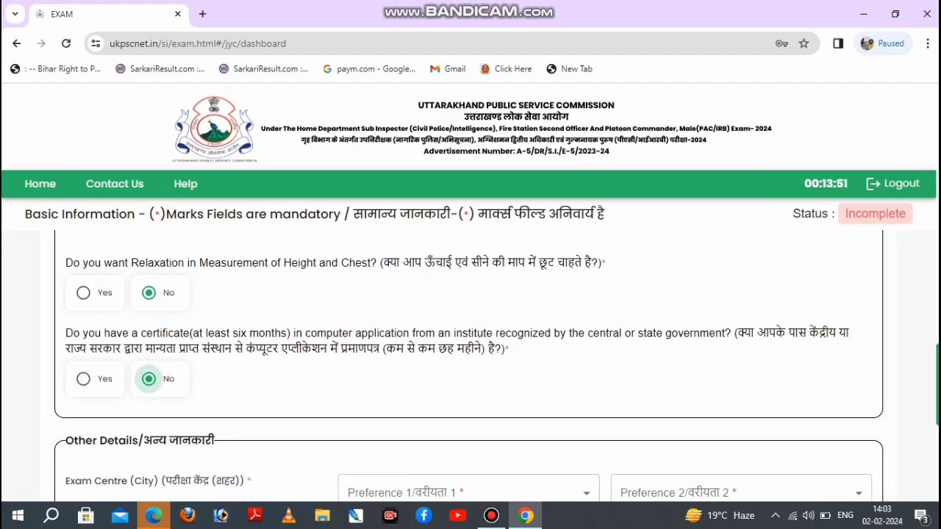
Select Almora for both Preference 1 and Preference 2 of the exam centre city.
scroll(149, 378, "down", 2)
scroll(469, 368, "down", 2)
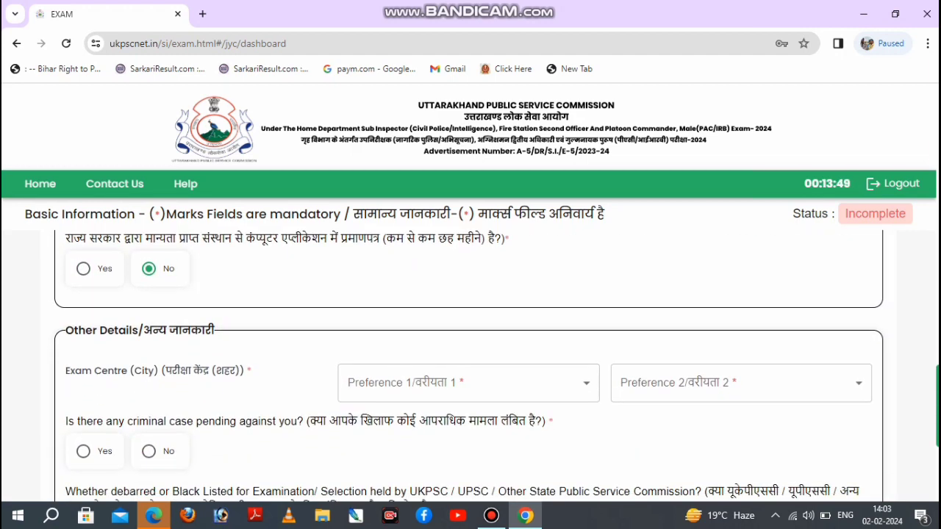
left_click(469, 355)
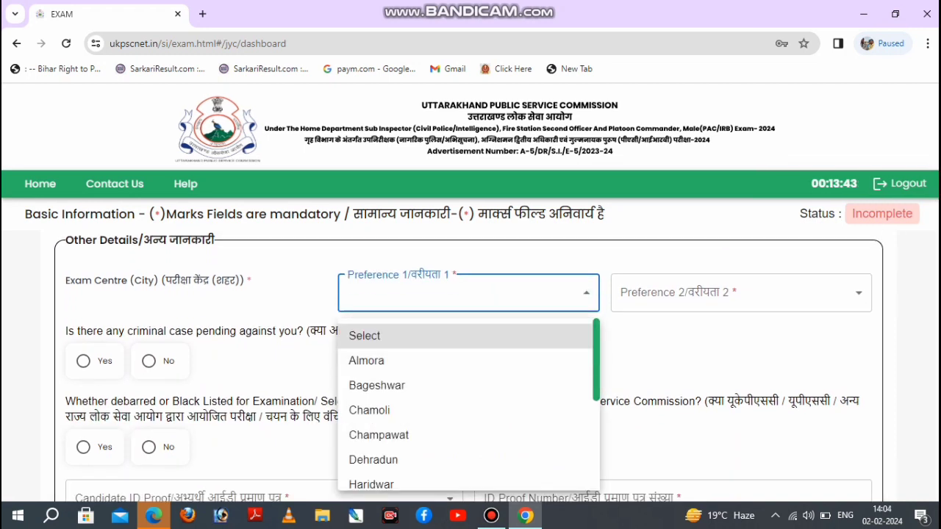
left_click(661, 360)
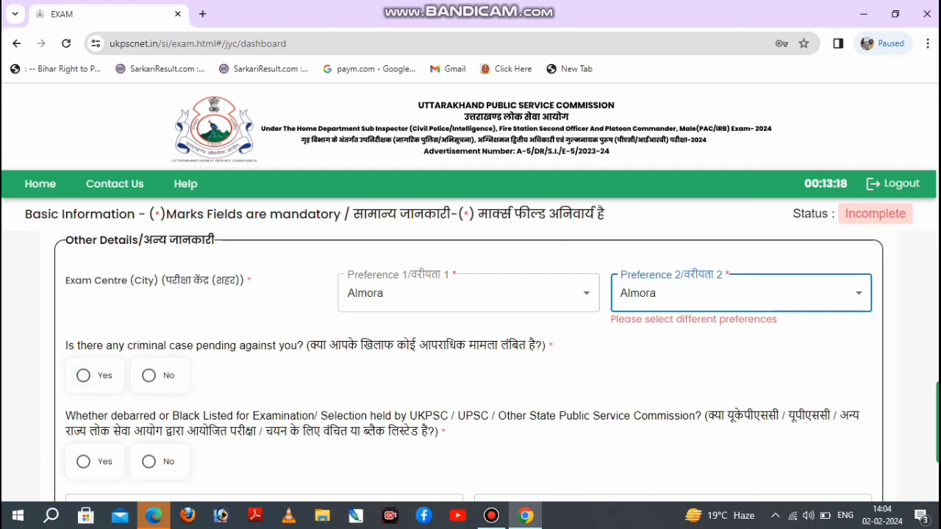
Answer No to the pending criminal case question and to being debarred or blacklisted by a Public Service Commission.
left_click(84, 375)
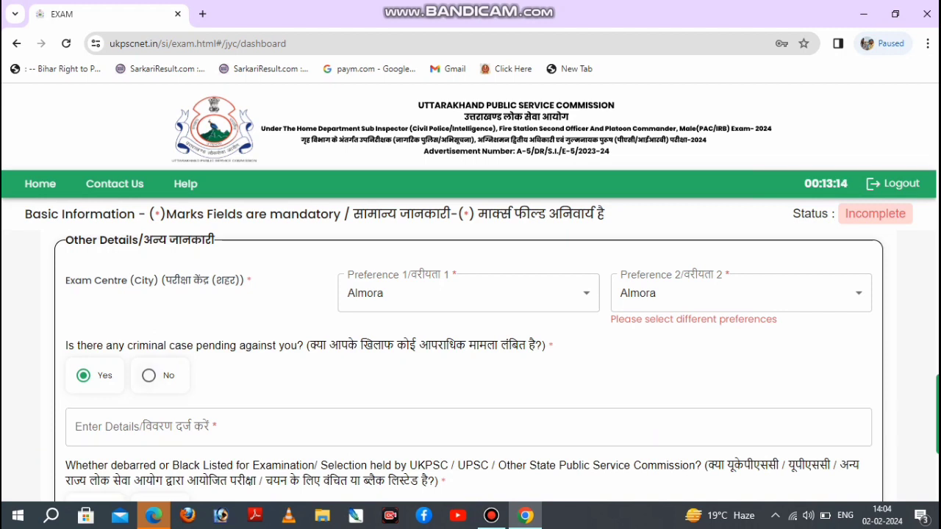
left_click(148, 375)
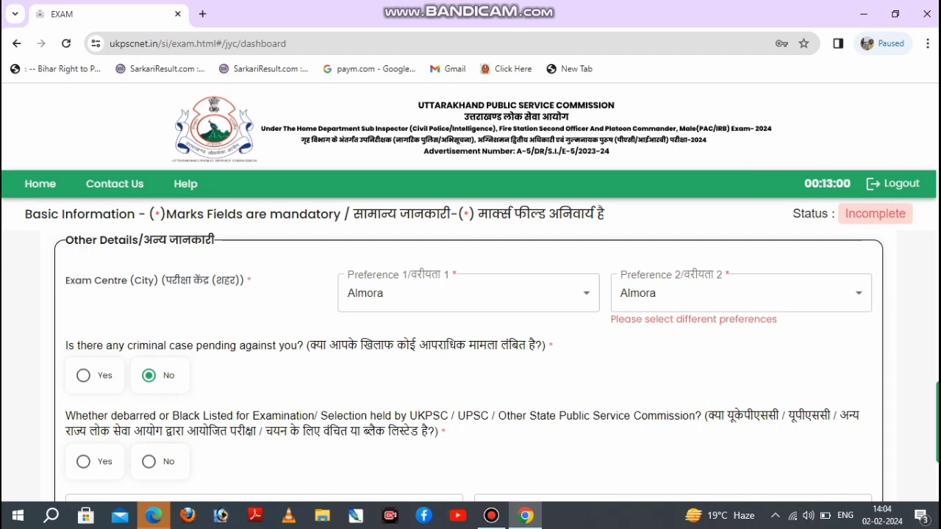
left_click(83, 462)
left_click(149, 461)
Choose Aadhaar Card as the candidate ID proof.
scroll(149, 462, "down", 2)
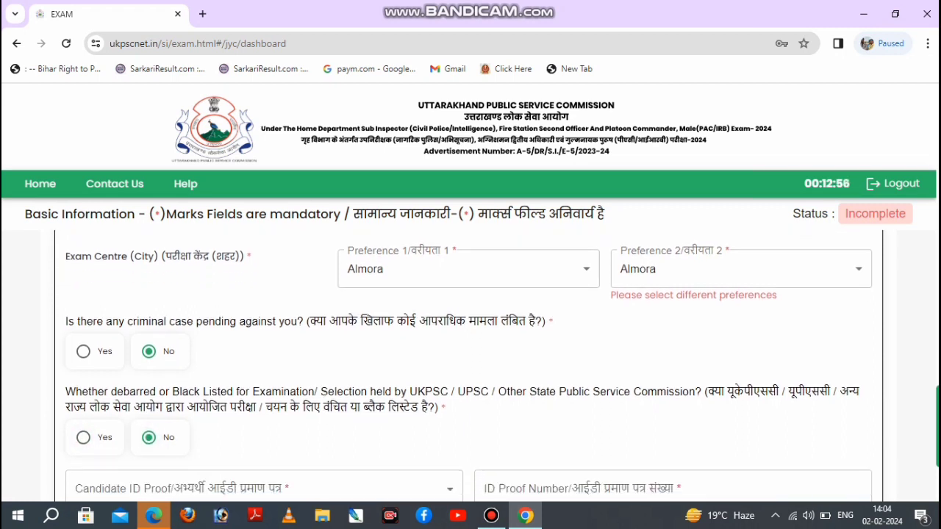
scroll(470, 361, "down", 3)
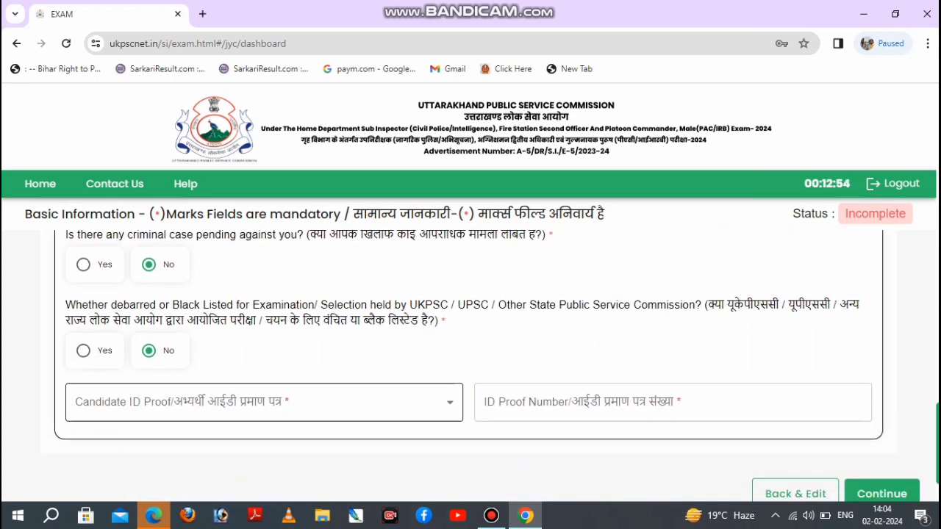
left_click(265, 402)
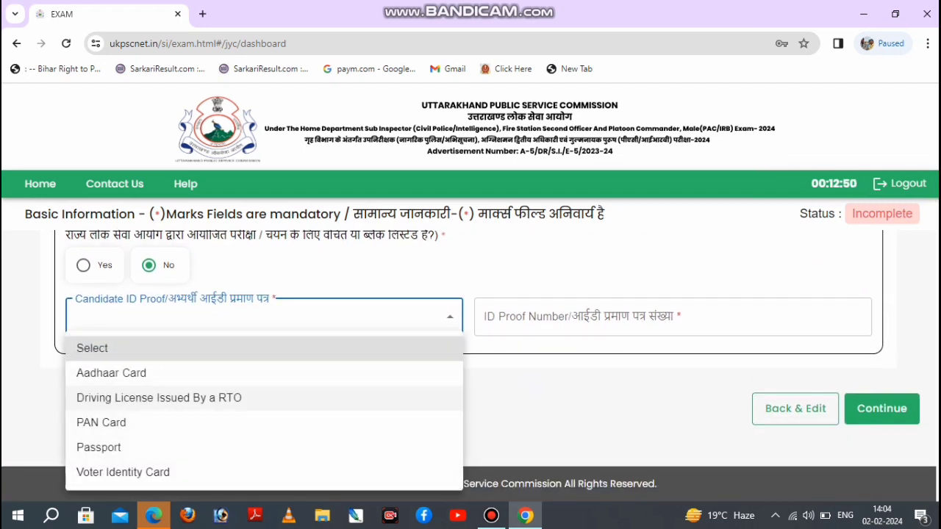
left_click(264, 373)
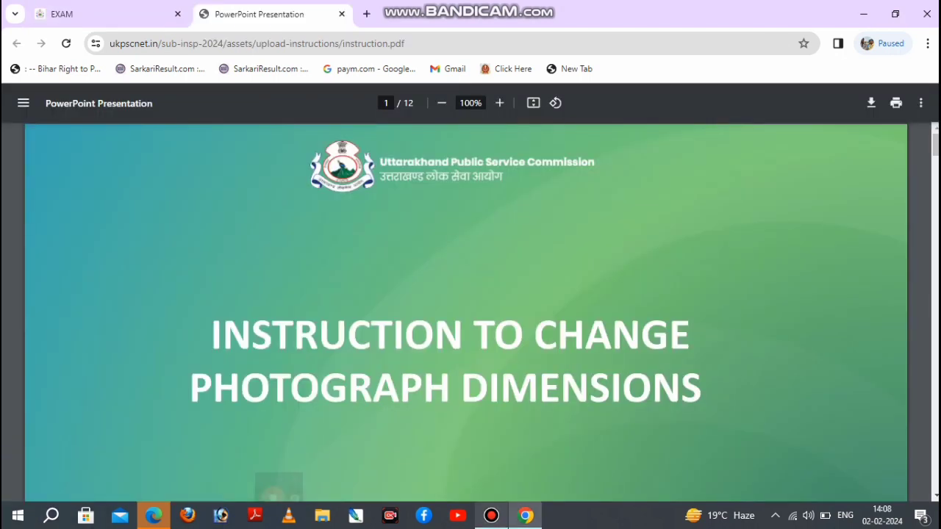
Examine the instruction PDF's steps for resizing the photograph in Paint and saving it as JPEG, and the start of the signature section.
scroll(467, 313, "down", 5)
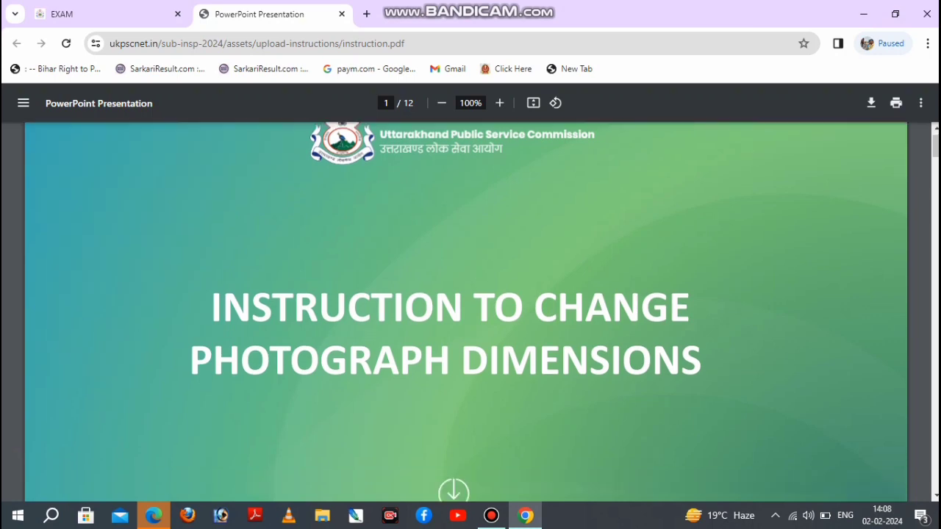
scroll(467, 313, "down", 3)
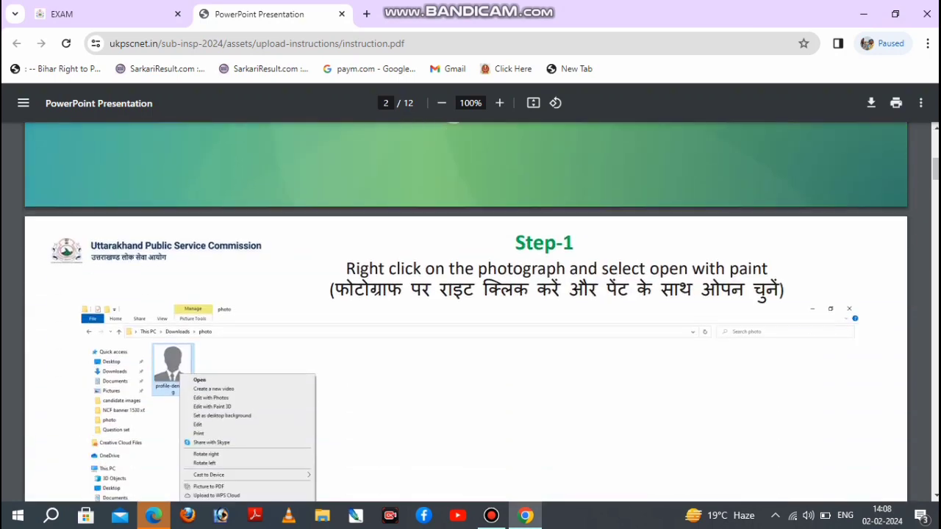
scroll(466, 313, "down", 3)
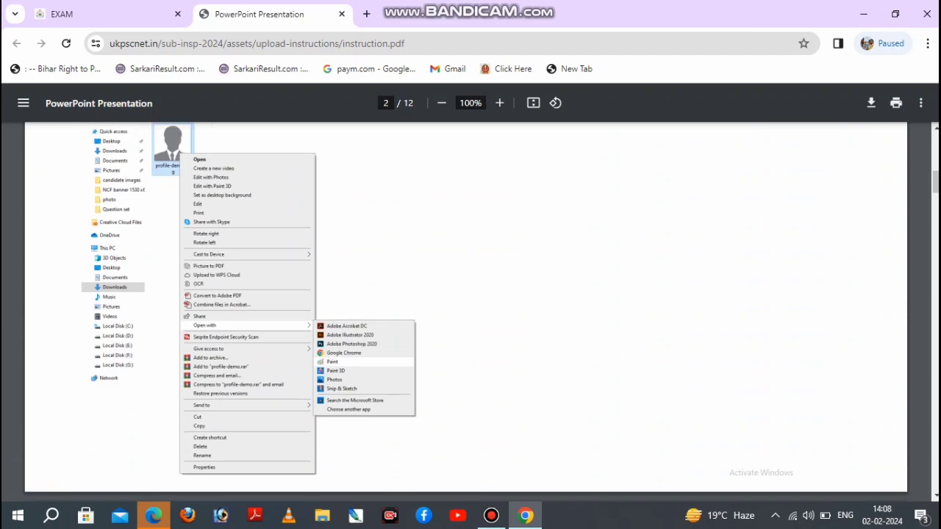
scroll(467, 312, "up", 2)
scroll(467, 312, "down", 7)
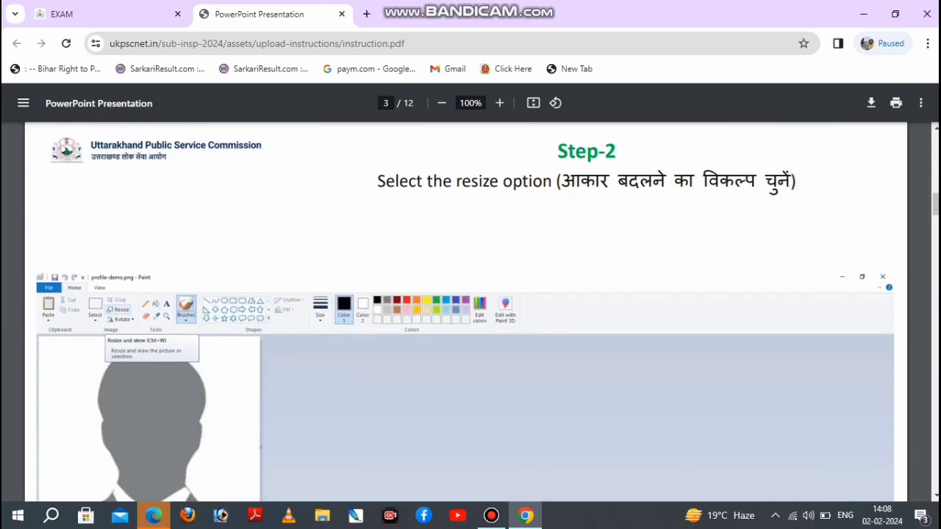
scroll(467, 312, "down", 3)
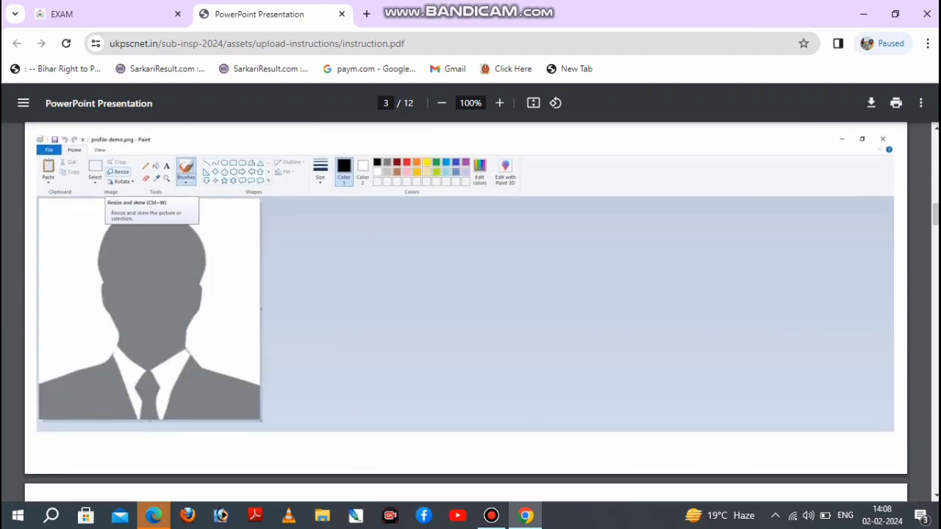
scroll(466, 312, "down", 15)
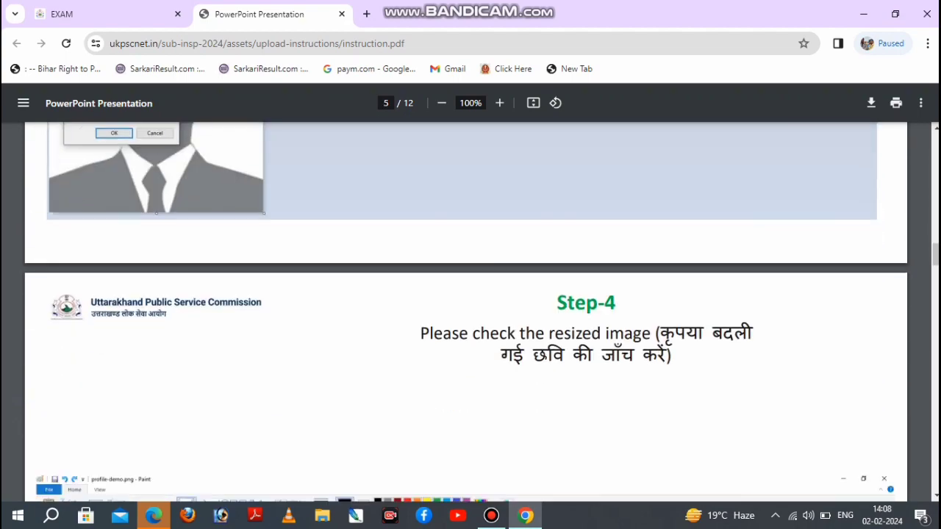
scroll(467, 312, "down", 15)
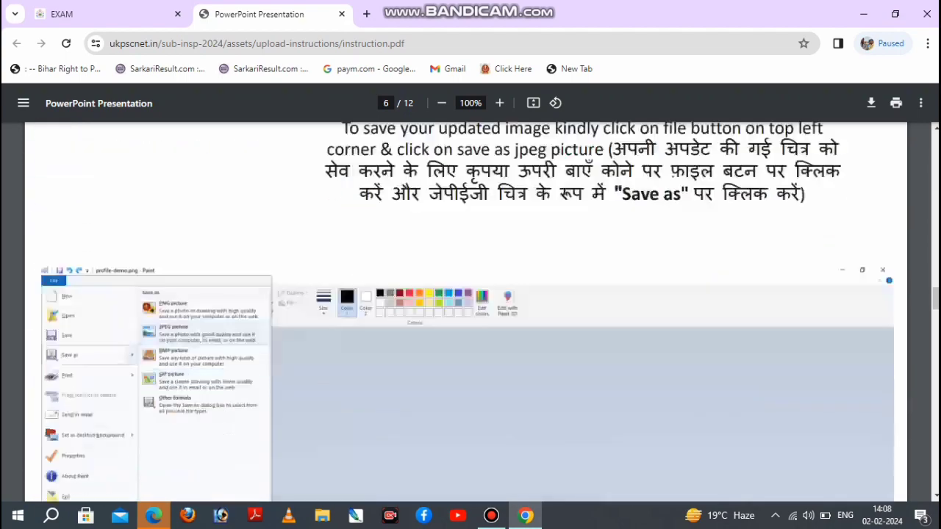
scroll(467, 313, "down", 10)
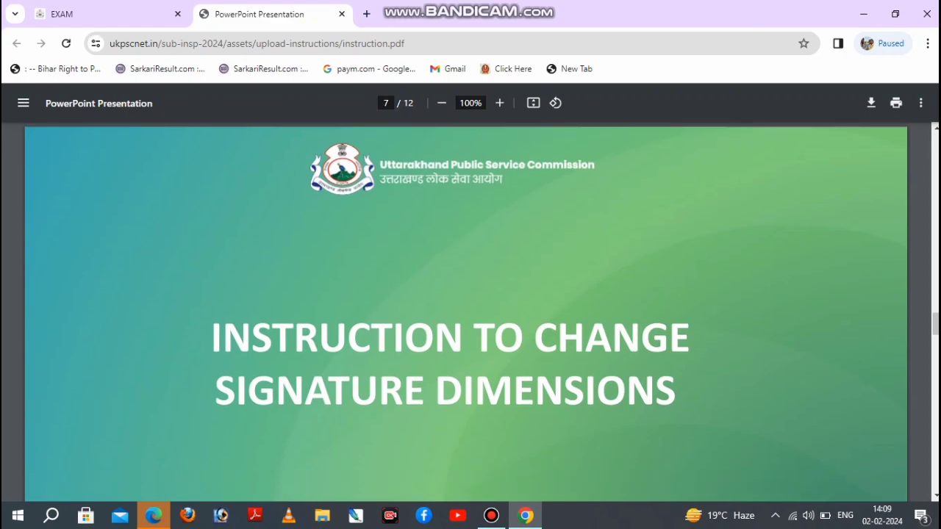
scroll(466, 312, "down", 10)
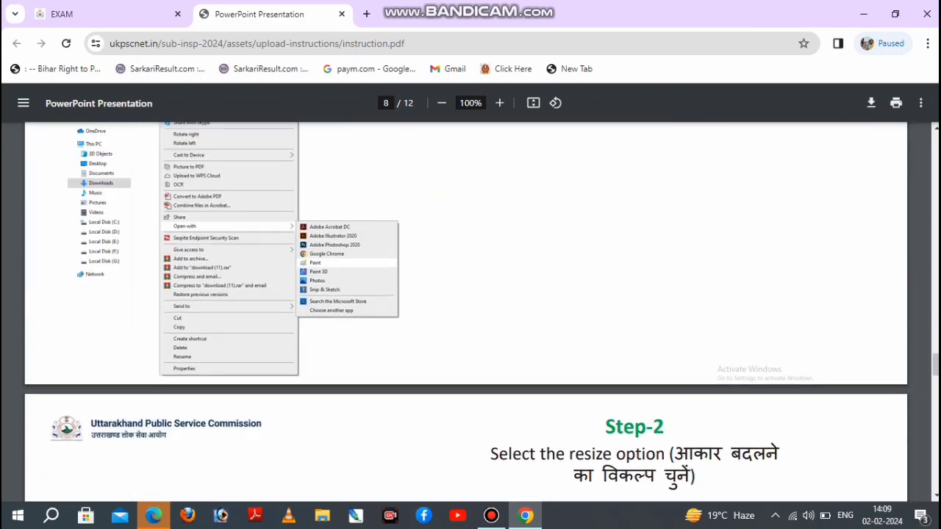
scroll(467, 312, "up", 10)
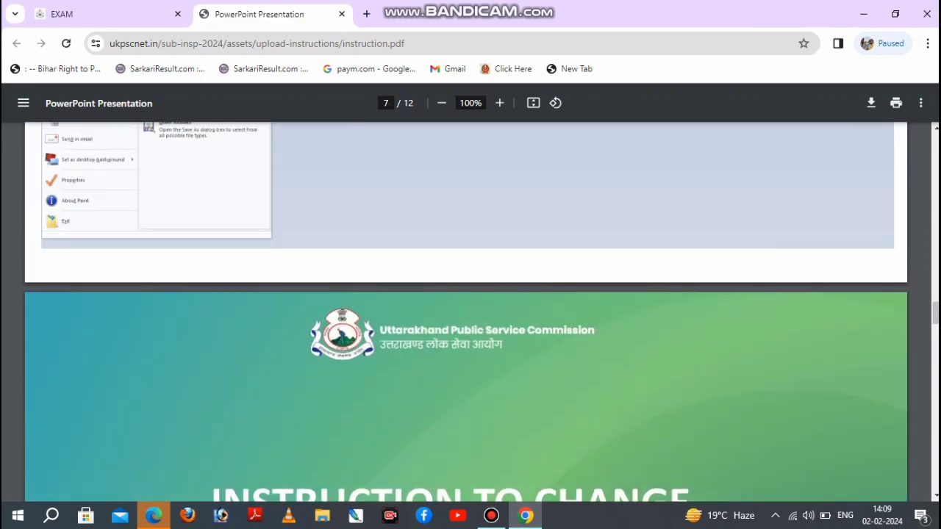
Return to the application form and review the allowed dimensions and the photograph and signature upload areas.
left_click(103, 14)
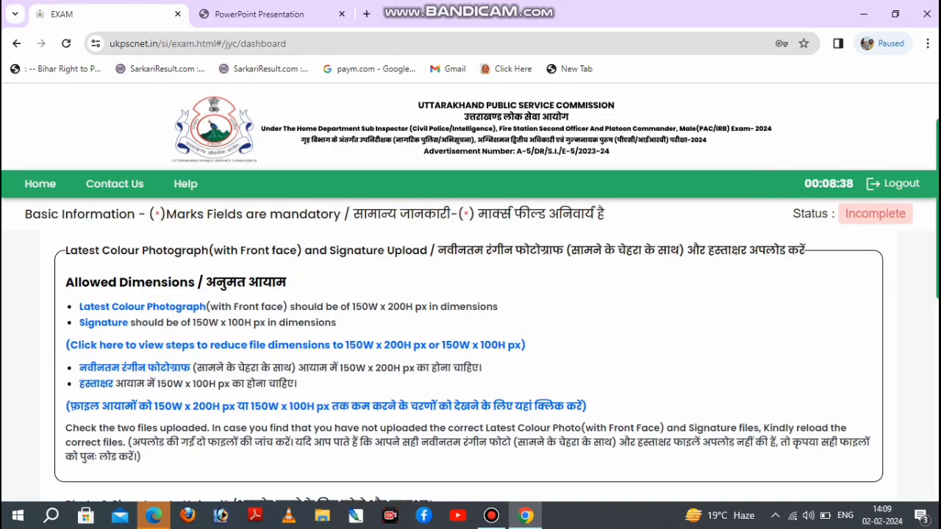
scroll(470, 367, "down", 5)
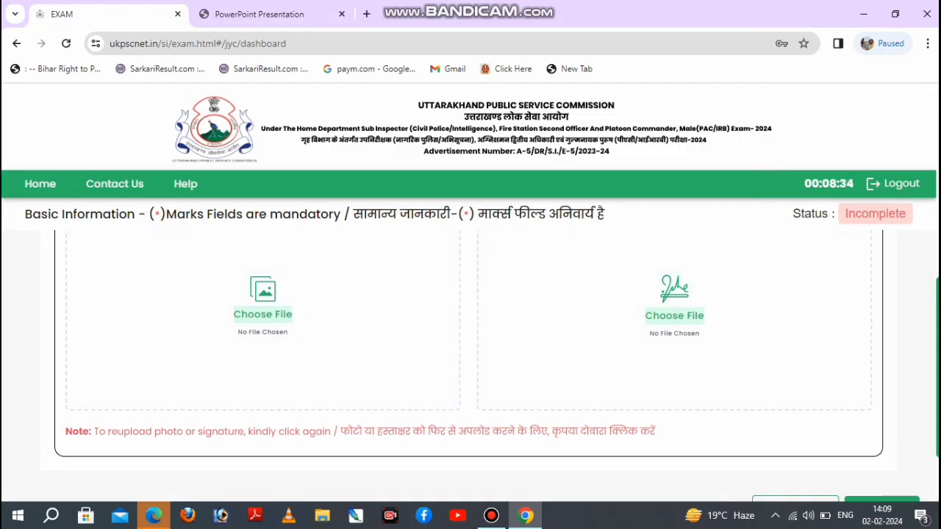
scroll(470, 346, "down", 2)
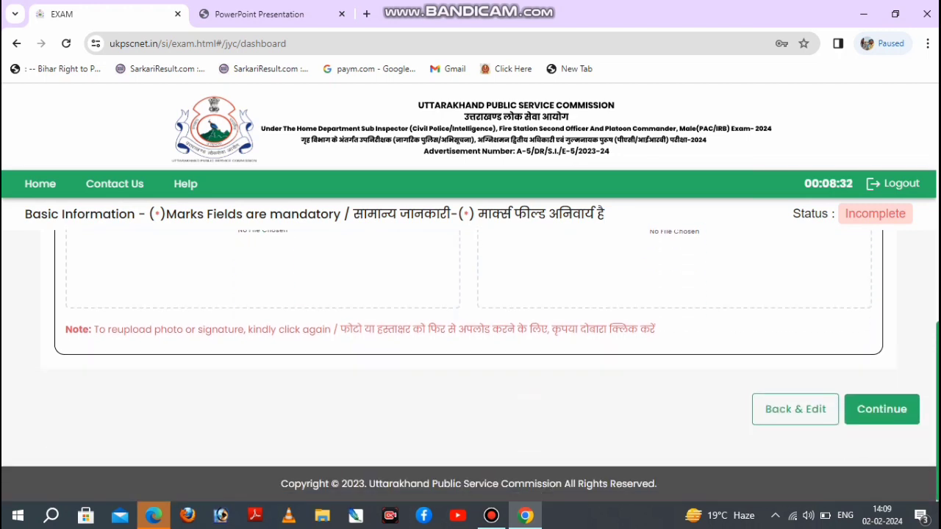
left_click(490, 516)
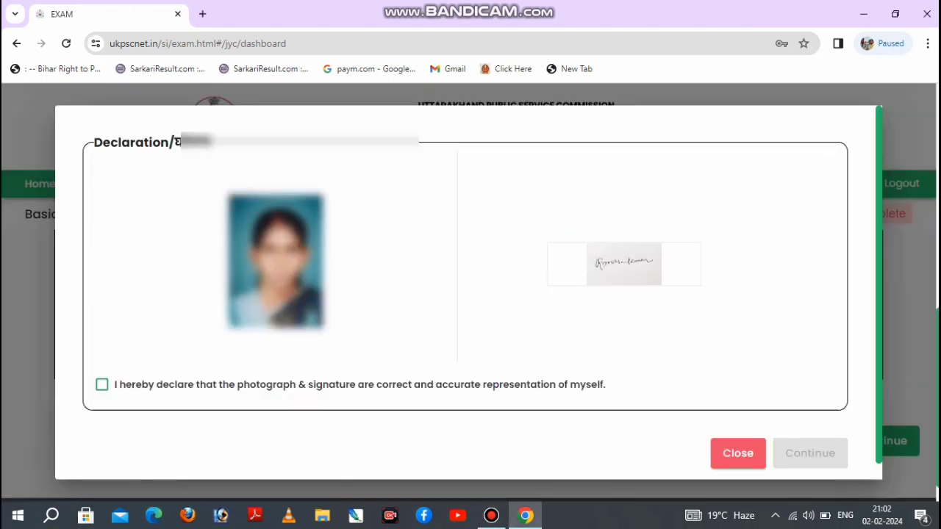
Declare that the uploaded photograph and signature are correct and accurate, and continue to the application review.
left_click(102, 384)
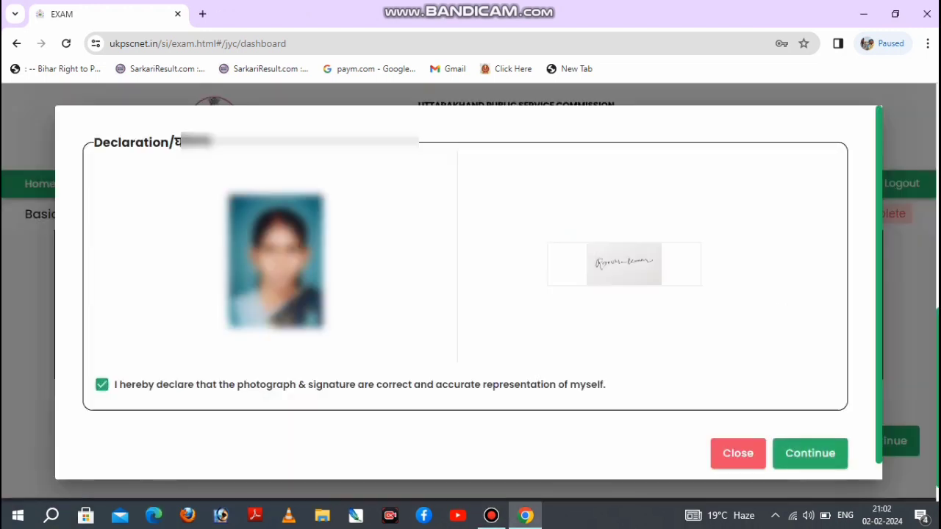
left_click(809, 453)
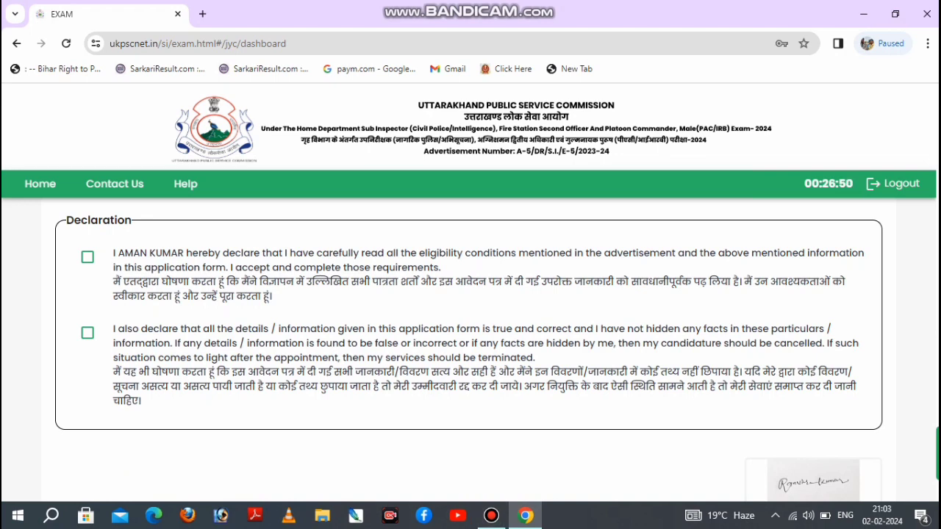
Accept both final declarations, covering the eligibility conditions and the truthfulness of the application details.
left_click(87, 257)
left_click(87, 333)
scroll(471, 331, "down", 3)
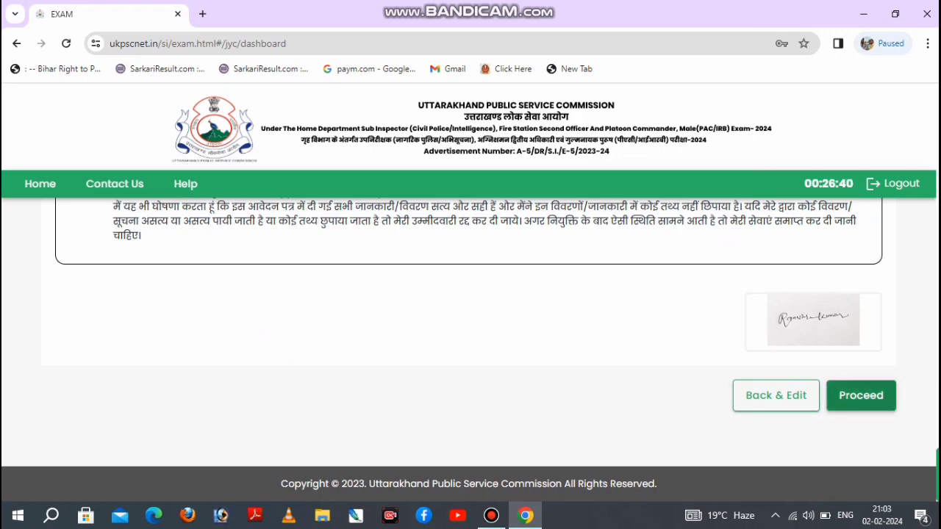
Proceed to the Make Payment stage and finally submit the application.
left_click(860, 395)
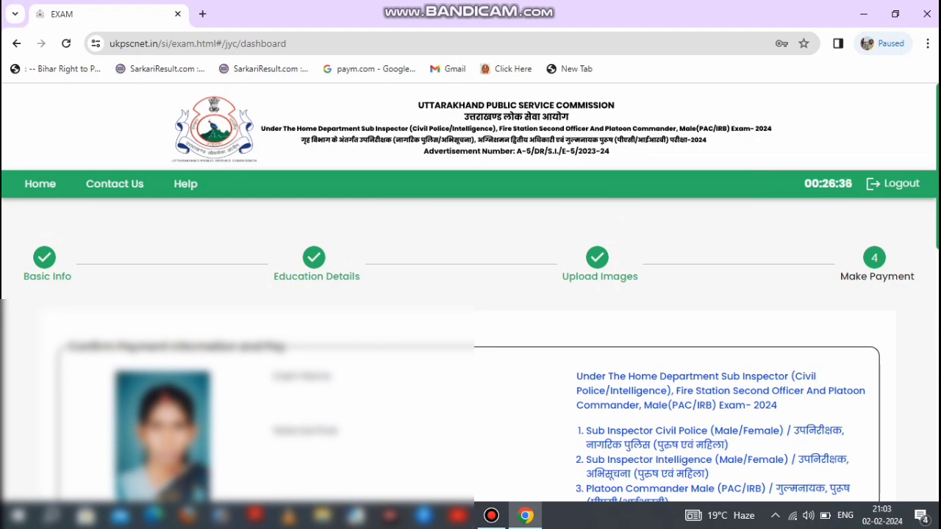
scroll(470, 353, "down", 10)
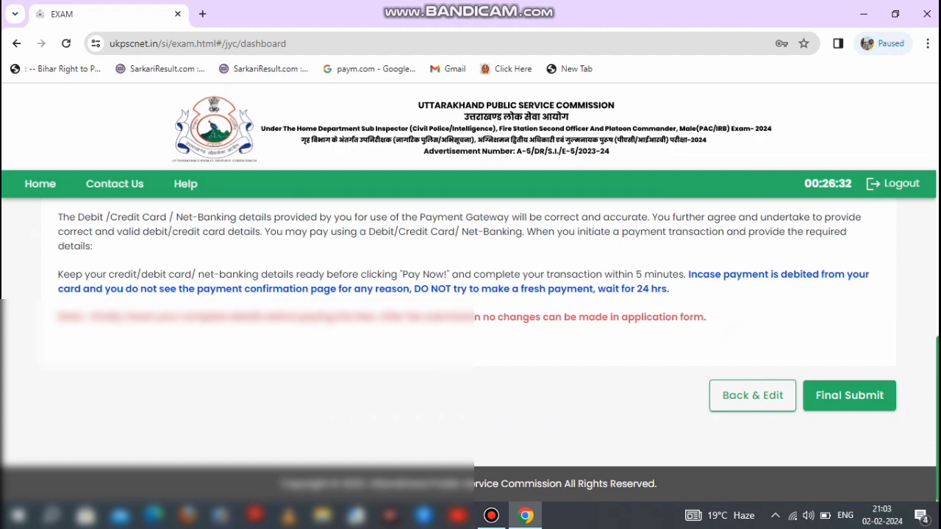
left_click(849, 395)
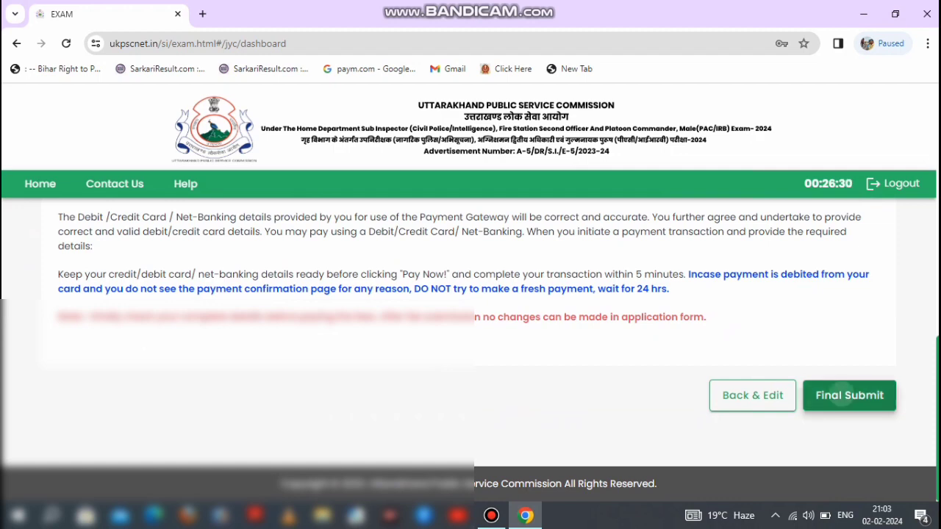